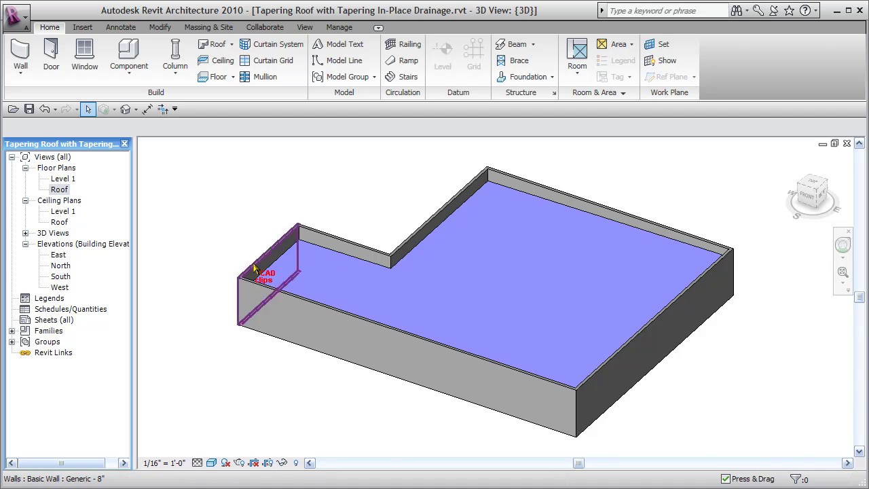
- Start a Model In-Place family in the Roofs category and keep the name Roofs 1
scroll(303, 278, up, 4)
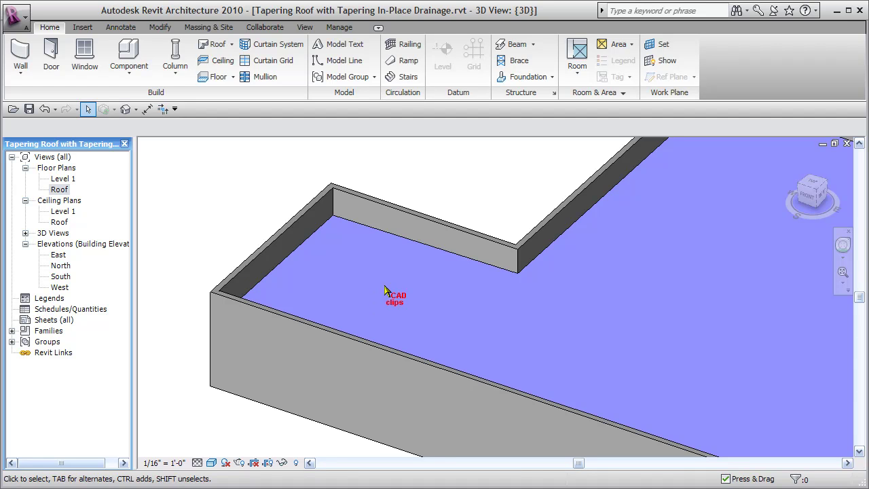
middle_drag(387, 290, 413, 285)
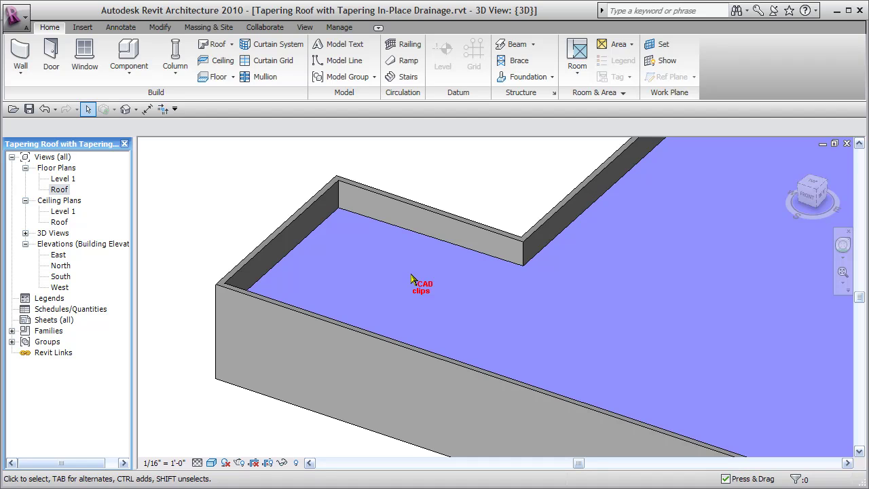
click(129, 72)
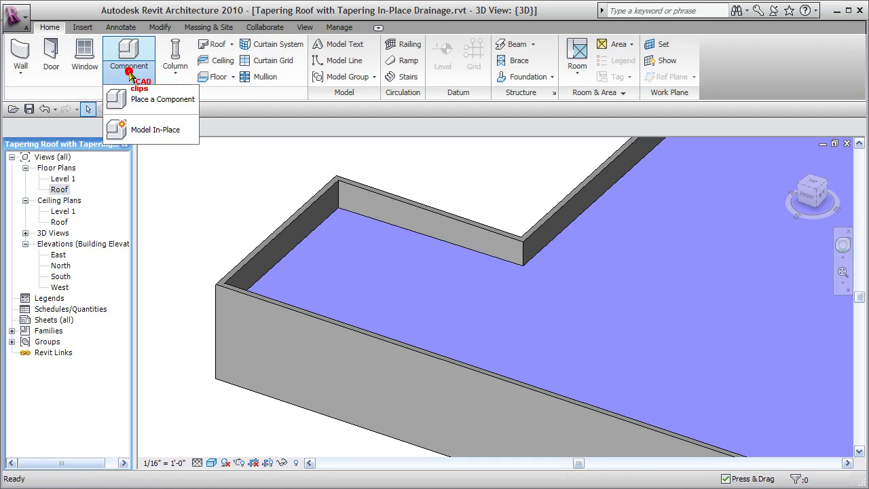
click(163, 130)
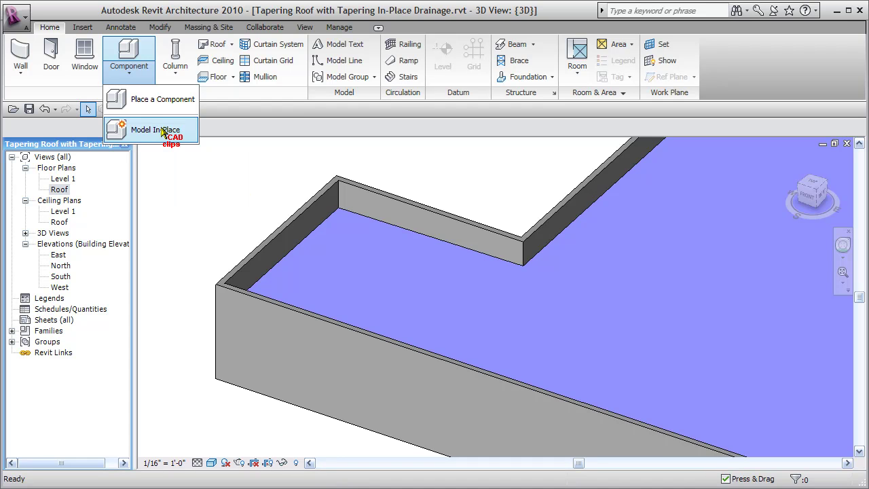
click(163, 131)
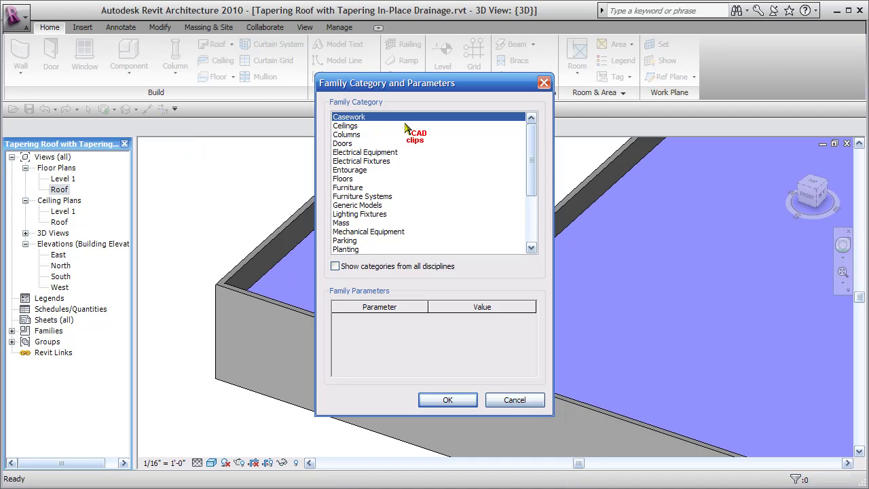
drag(532, 151, 532, 184)
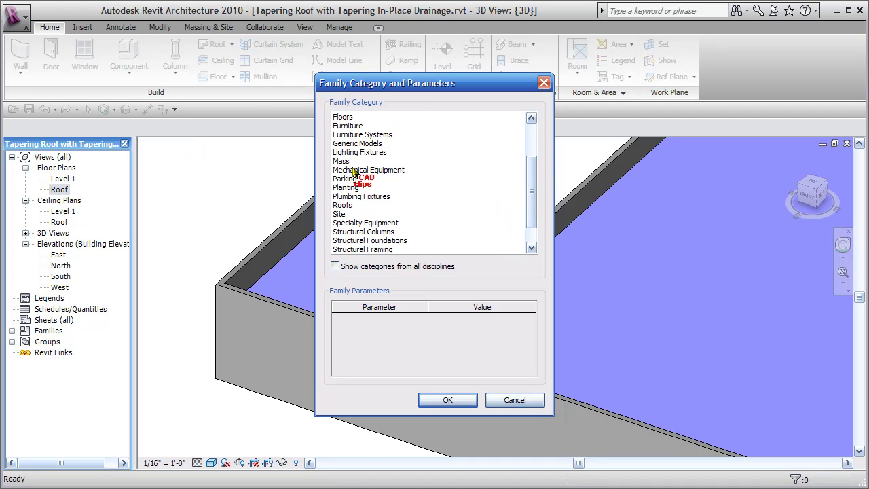
click(346, 205)
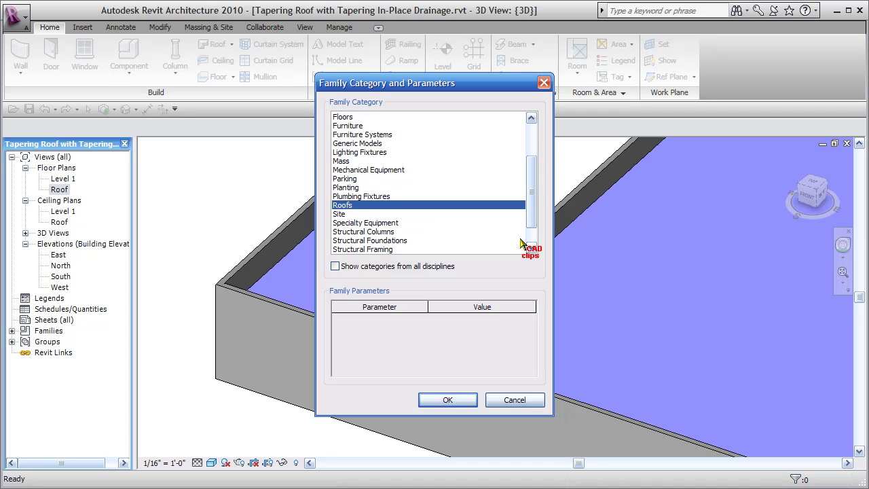
click(458, 399)
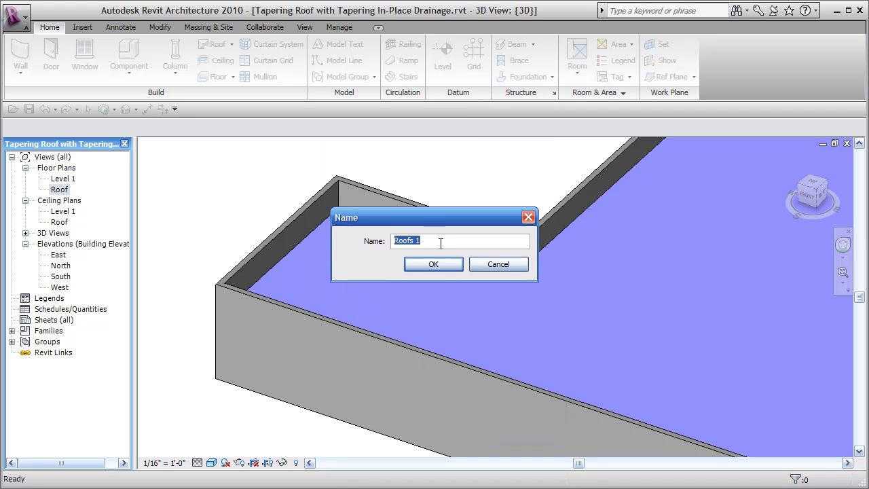
click(441, 242)
click(446, 266)
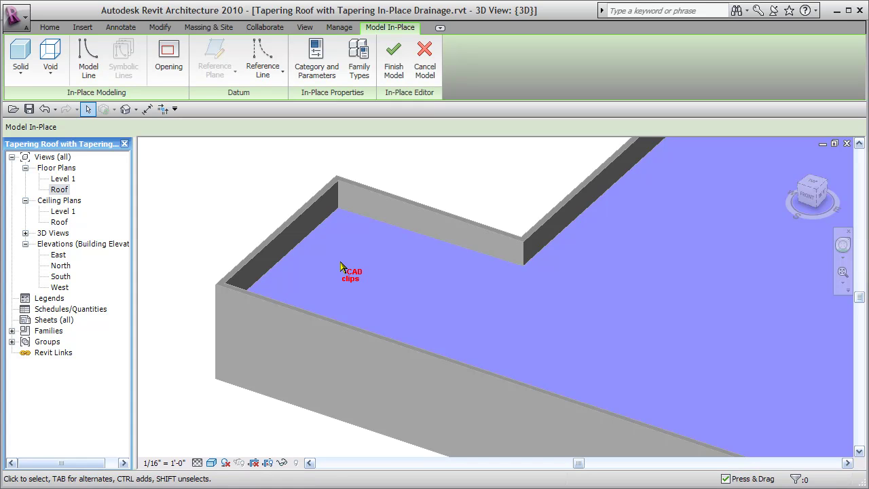
- Choose Swept Blend from the Solid form list
click(20, 61)
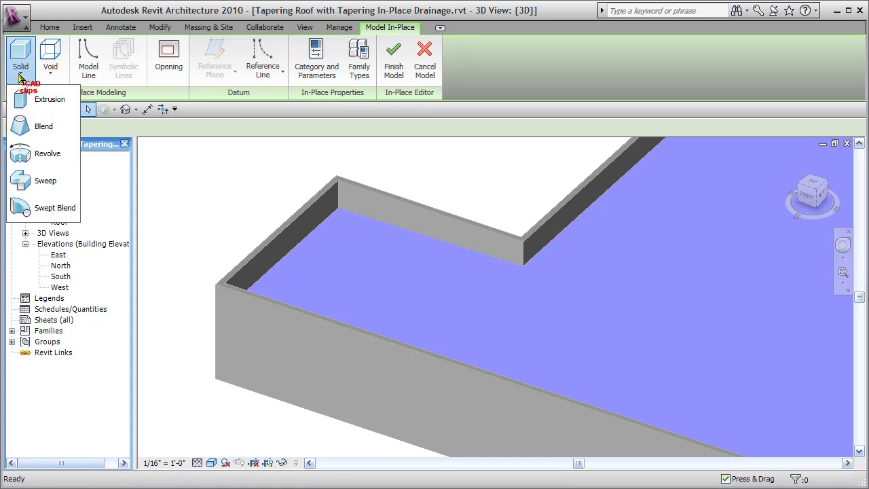
click(47, 211)
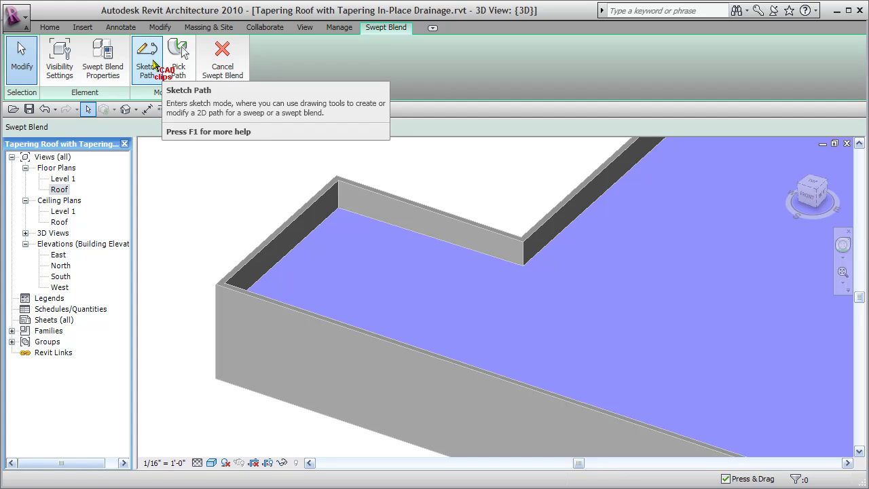
- Begin sketching the path and show the South elevation in Wireframe around grids 4 and 5
click(150, 59)
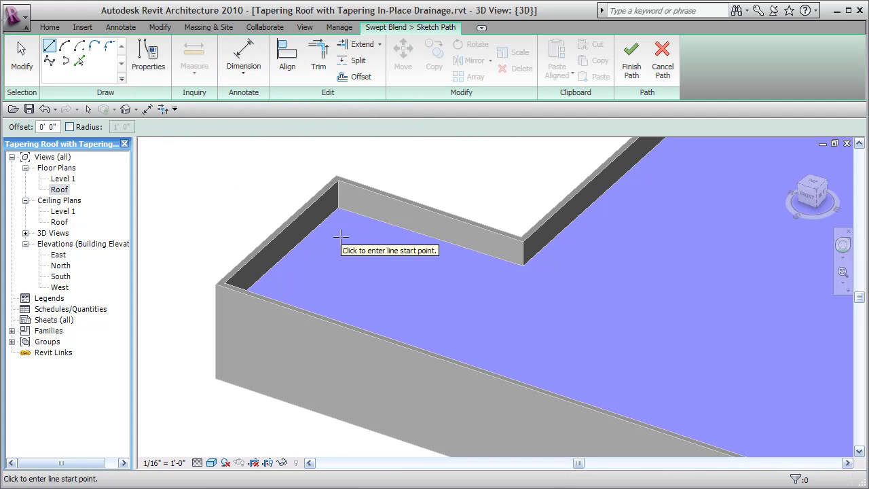
double_click(61, 275)
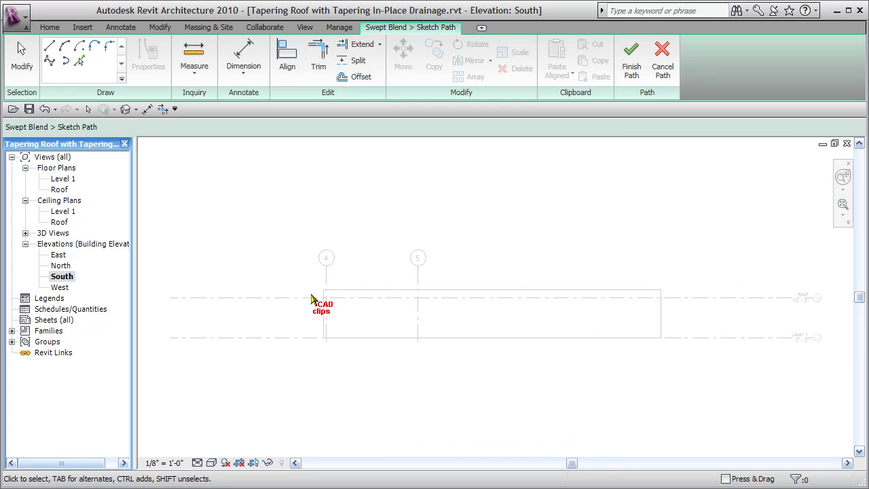
middle_drag(622, 330, 593, 349)
scroll(672, 349, up, 2)
scroll(672, 348, up, 1)
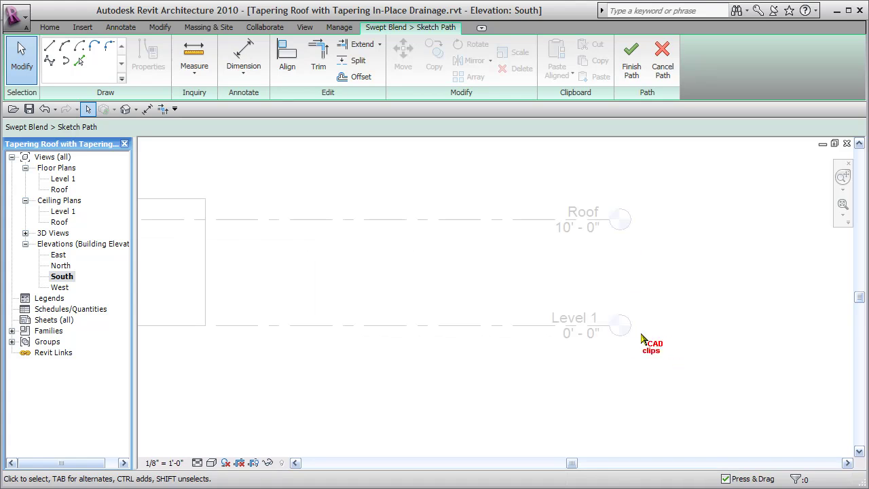
scroll(419, 259, down, 2)
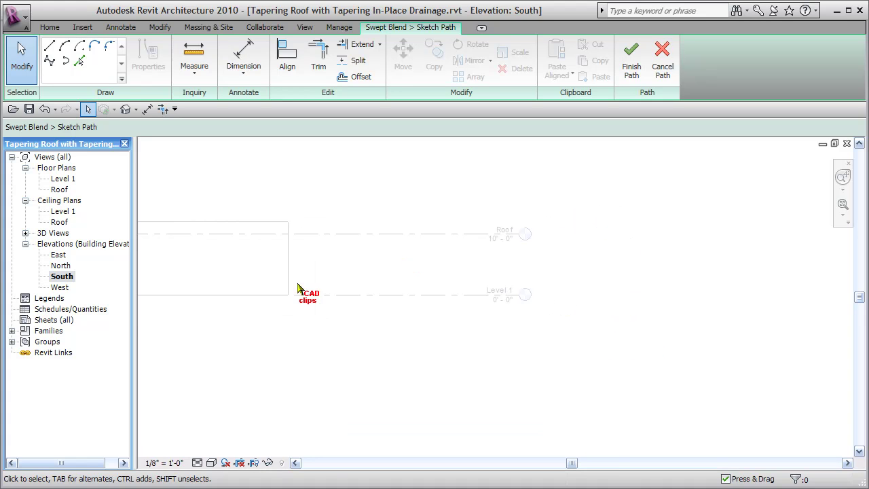
middle_drag(300, 290, 558, 309)
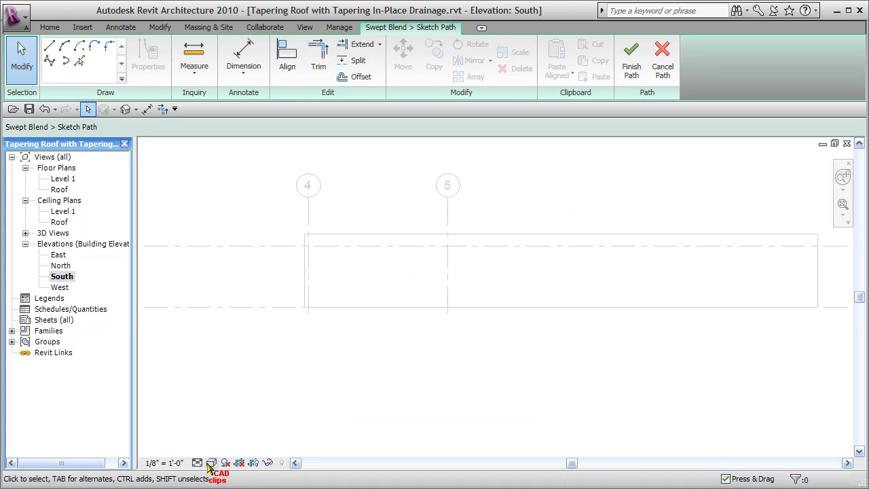
click(212, 463)
click(243, 412)
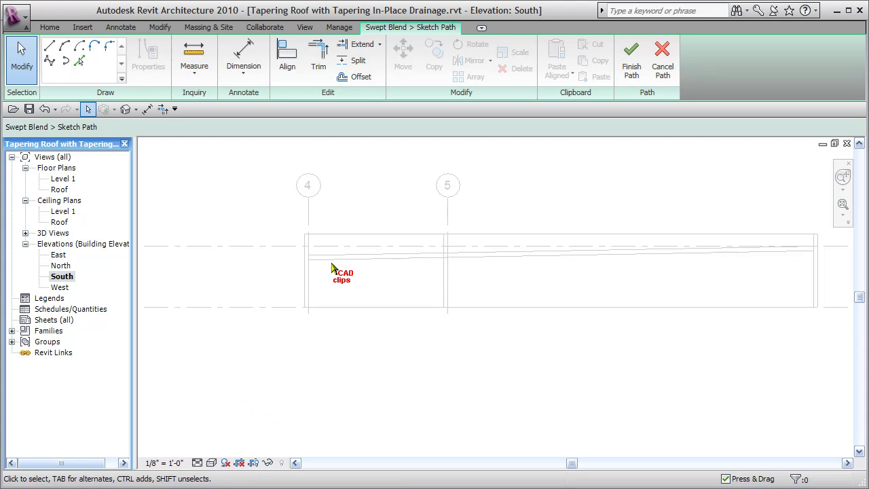
scroll(314, 266, up, 4)
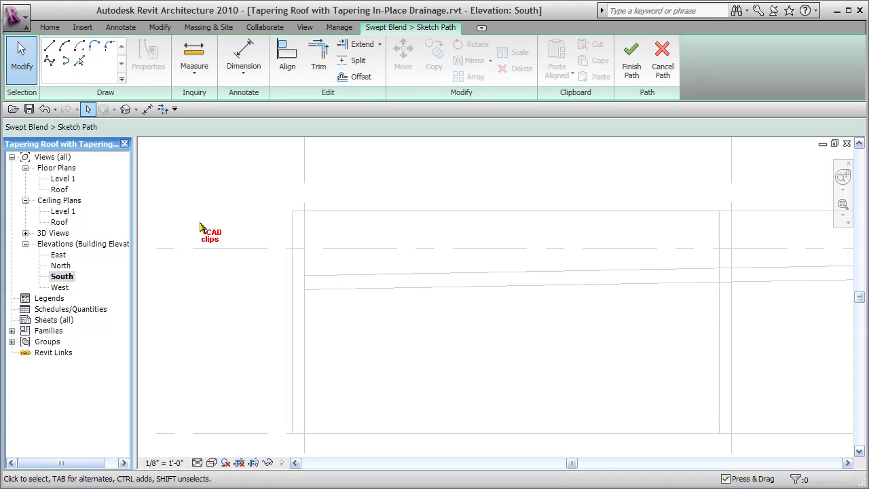
- Open the Roof floor plan and zoom in
double_click(59, 189)
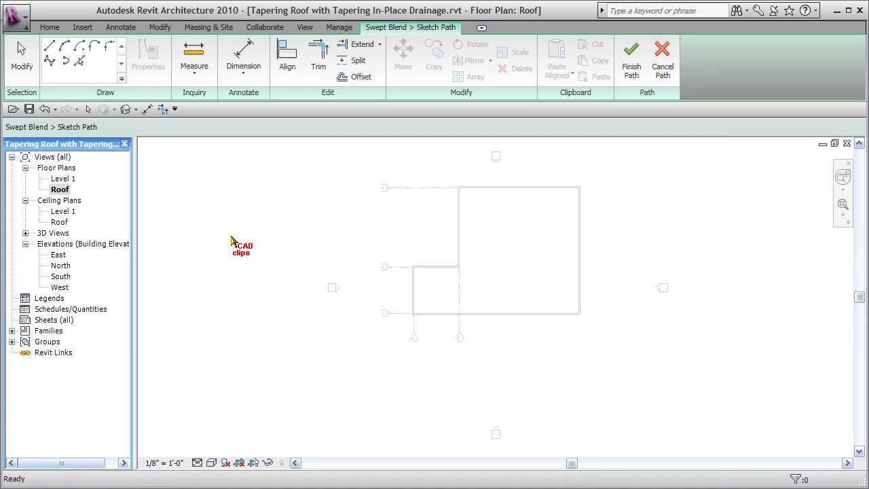
middle_drag(438, 301, 438, 303)
scroll(424, 298, up, 5)
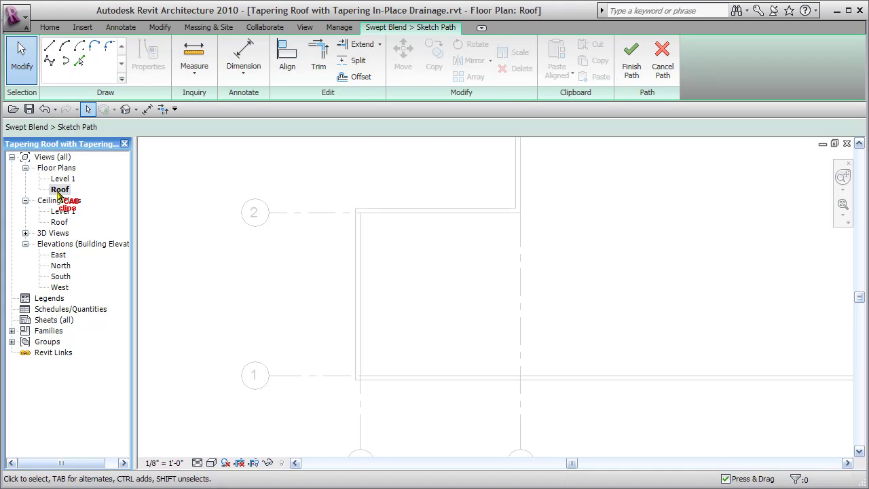
- Set the path sketch work plane to Level : Roof
click(49, 29)
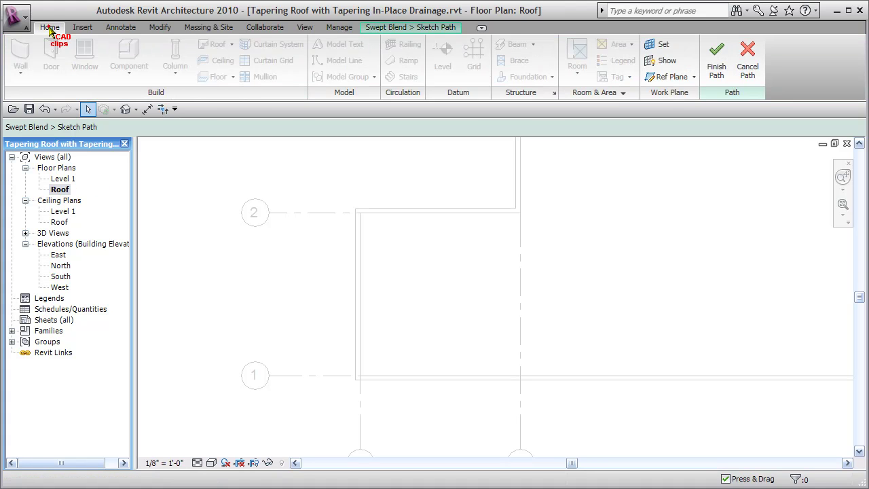
click(671, 59)
click(659, 44)
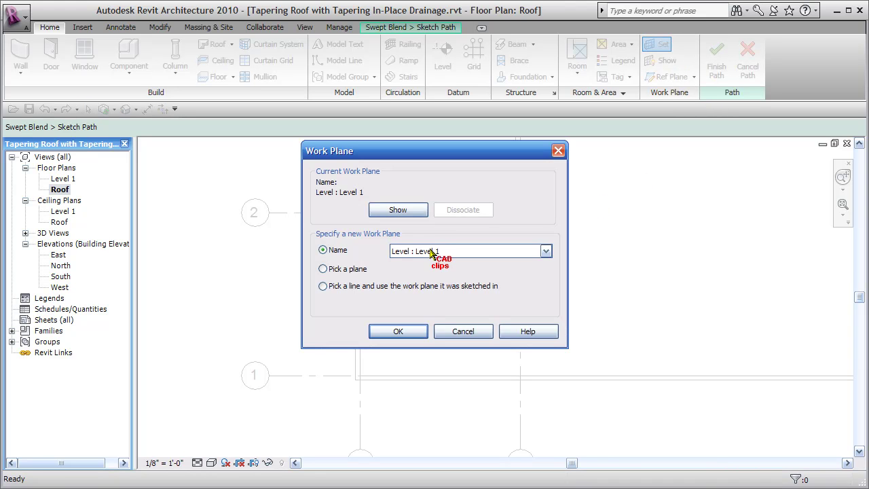
click(446, 253)
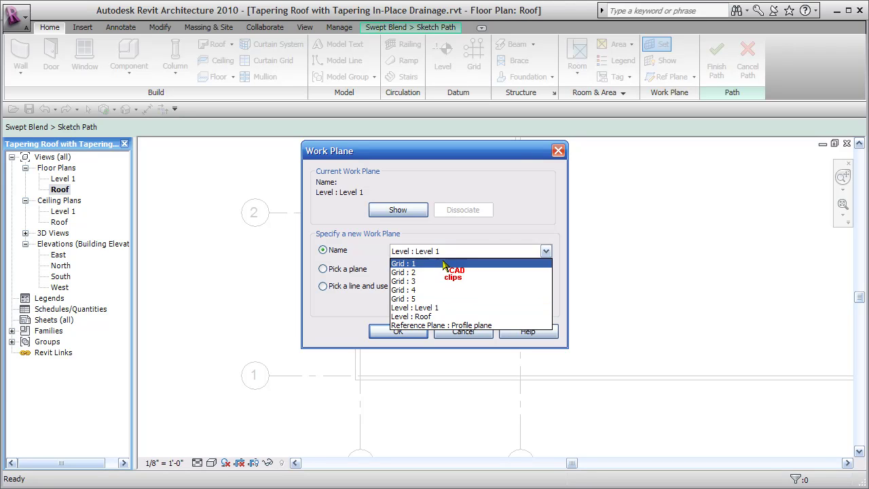
click(425, 315)
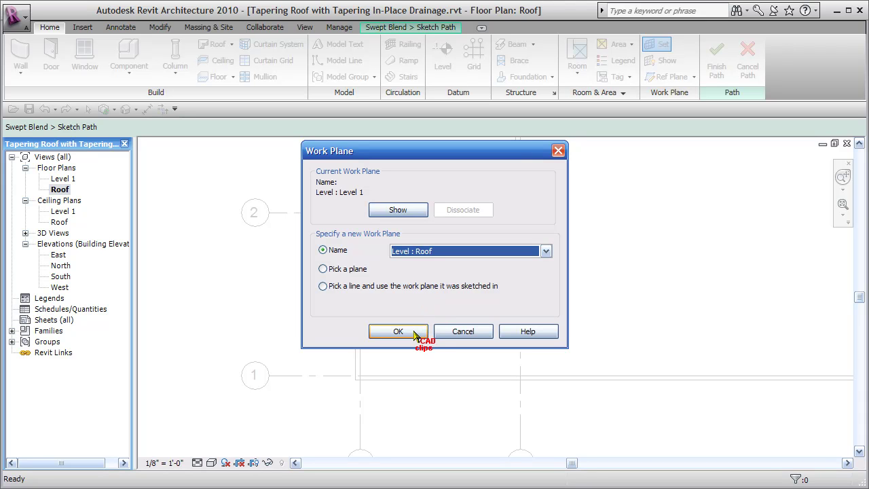
click(414, 333)
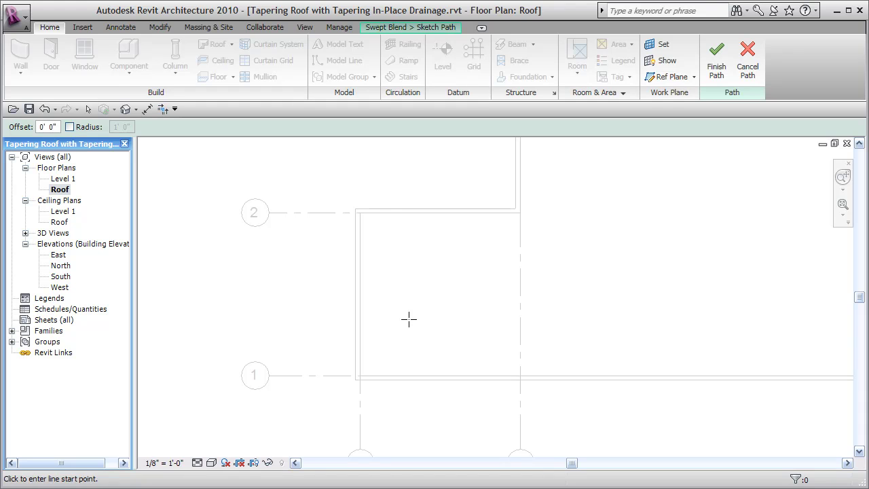
- Draw an 11'-8" path line from the wall end at grid 1 to the wall midpoint, then finish the path
click(401, 27)
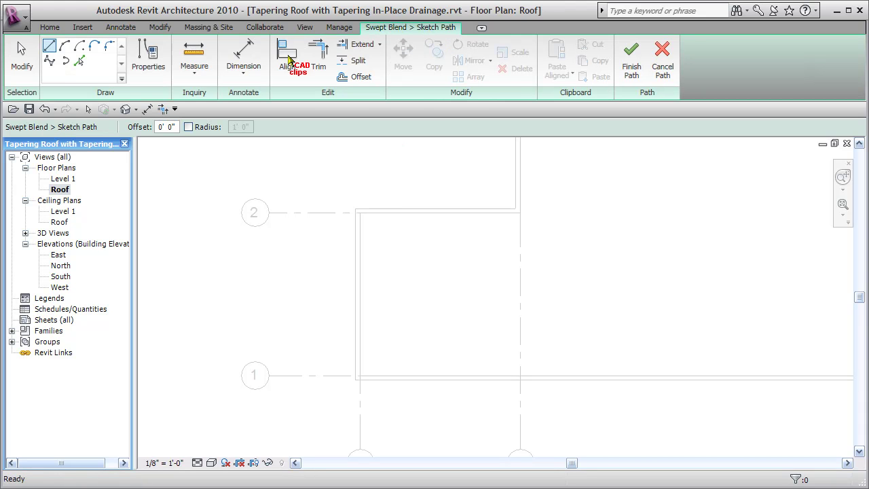
click(48, 47)
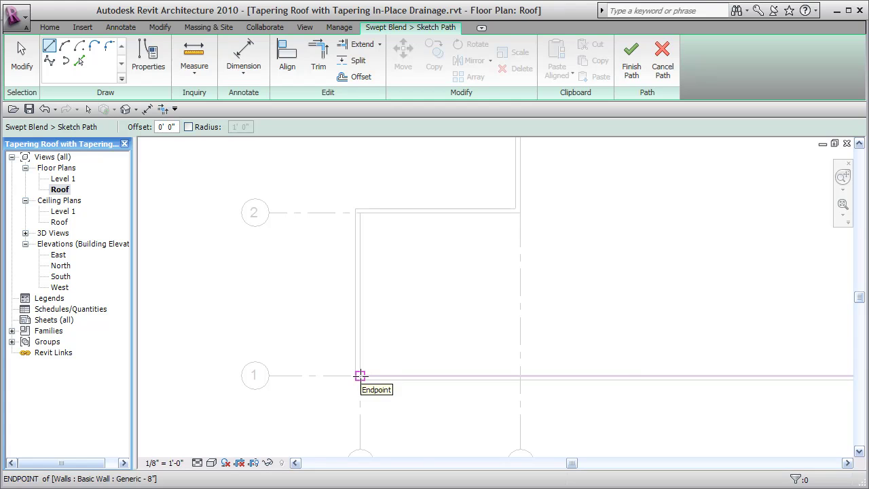
click(359, 375)
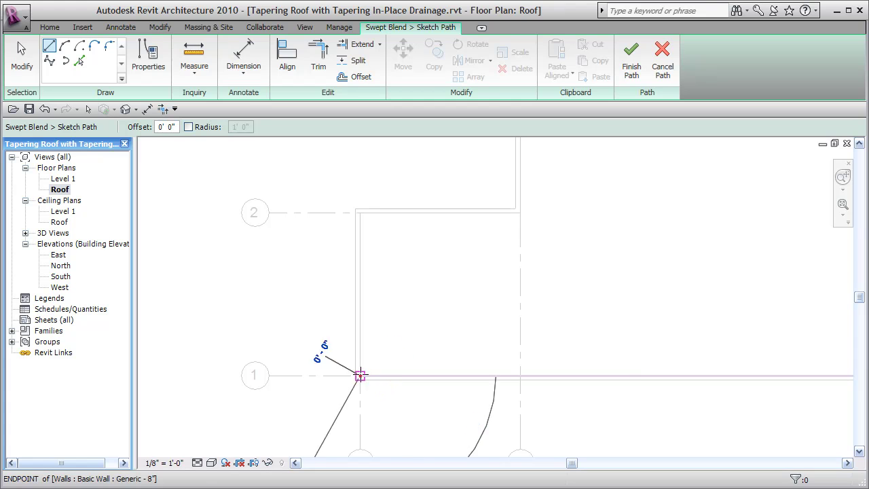
click(359, 293)
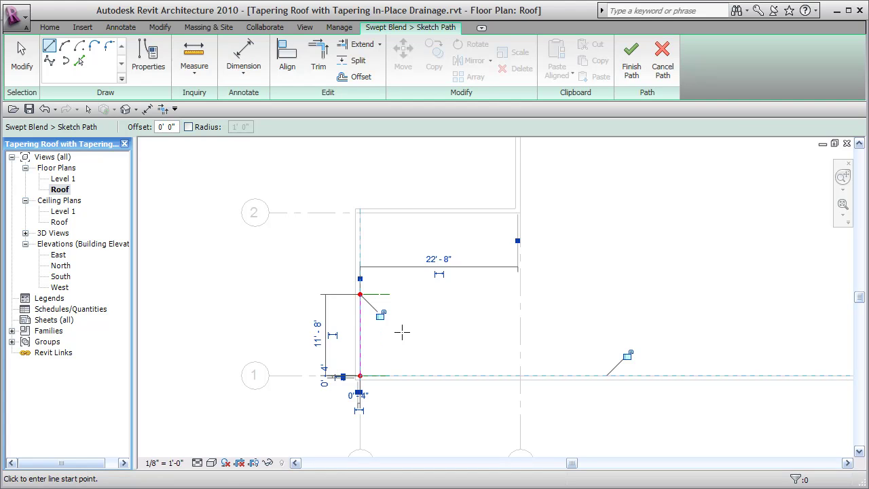
click(633, 65)
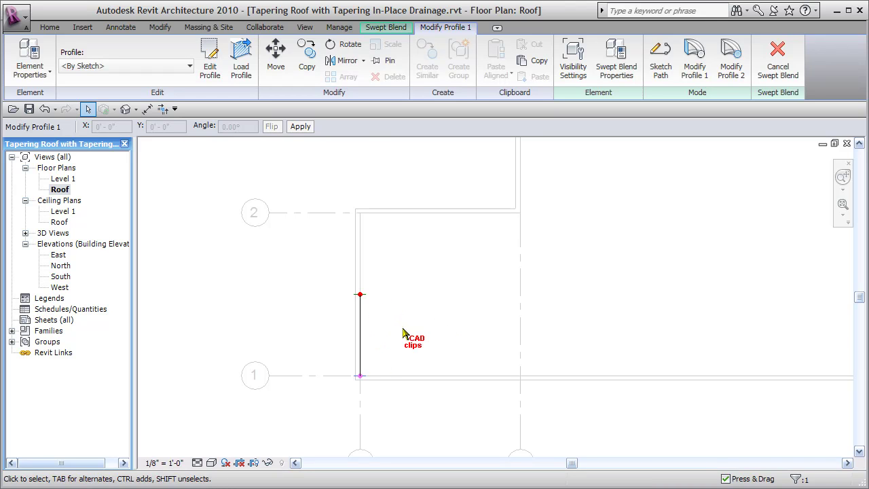
- Select Profile 1 and start editing its sketch
scroll(408, 333, up, 4)
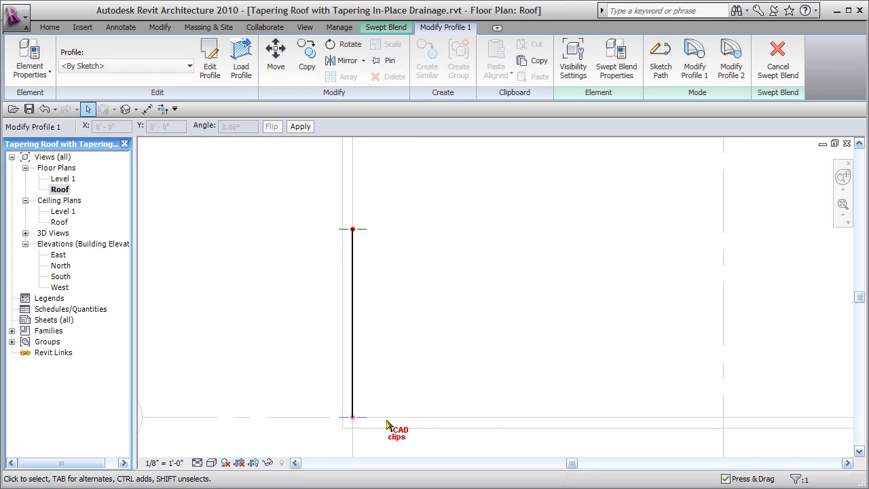
click(695, 66)
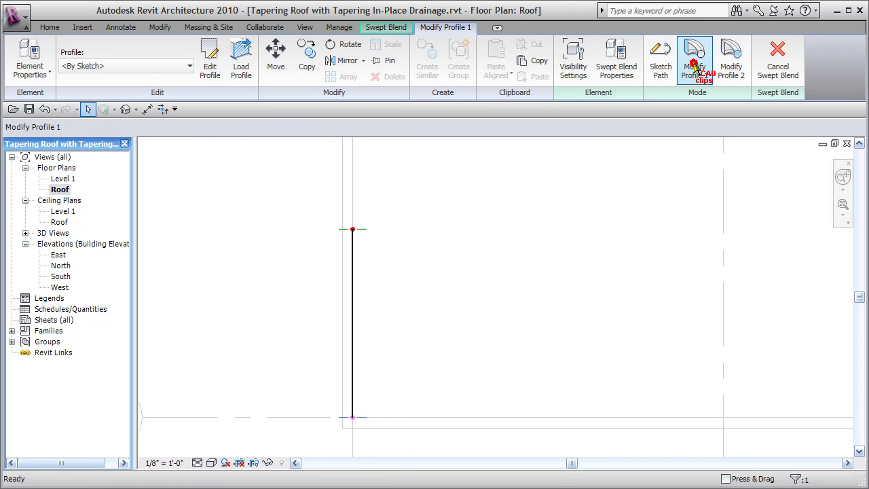
click(735, 69)
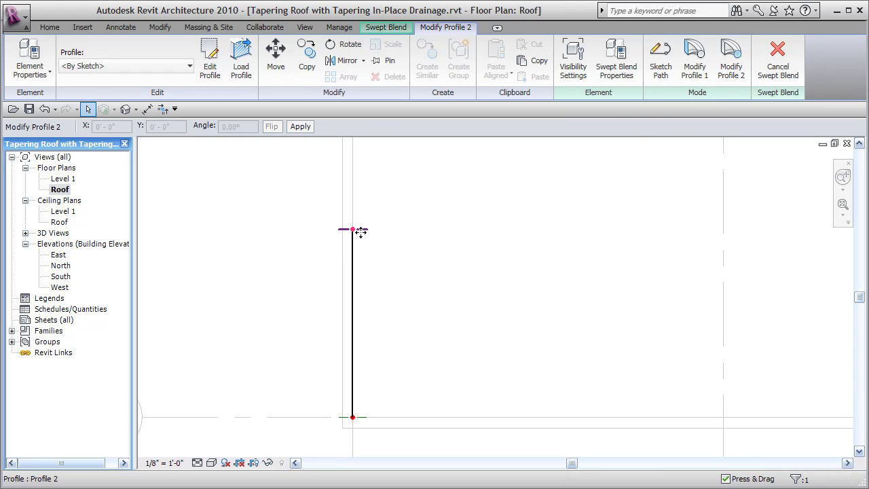
click(695, 68)
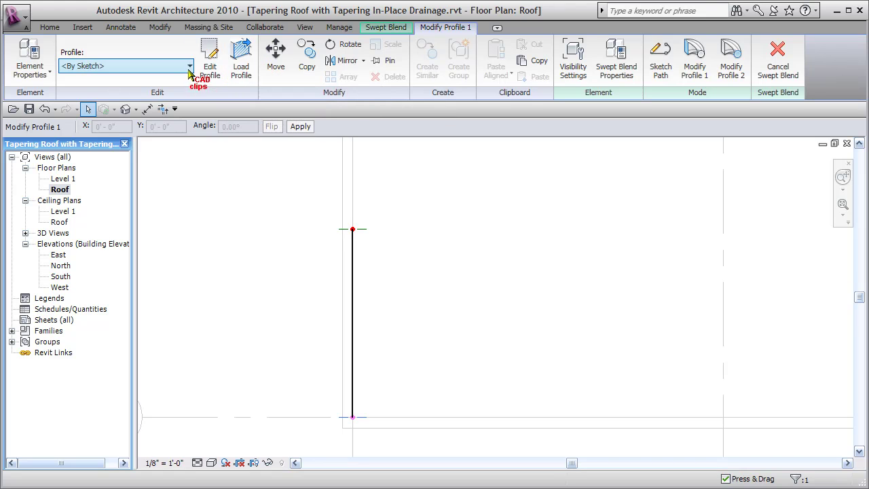
click(215, 69)
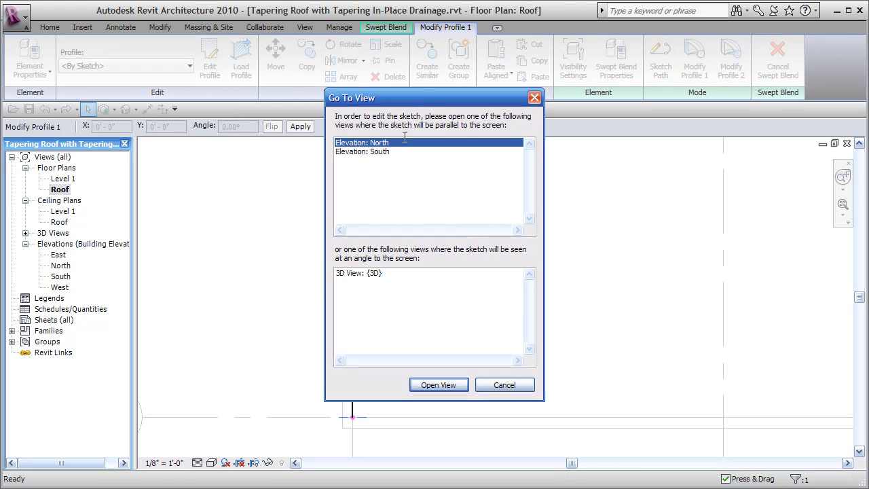
- Open Elevation: South as the view for editing profile 1
drag(414, 98, 557, 94)
click(525, 149)
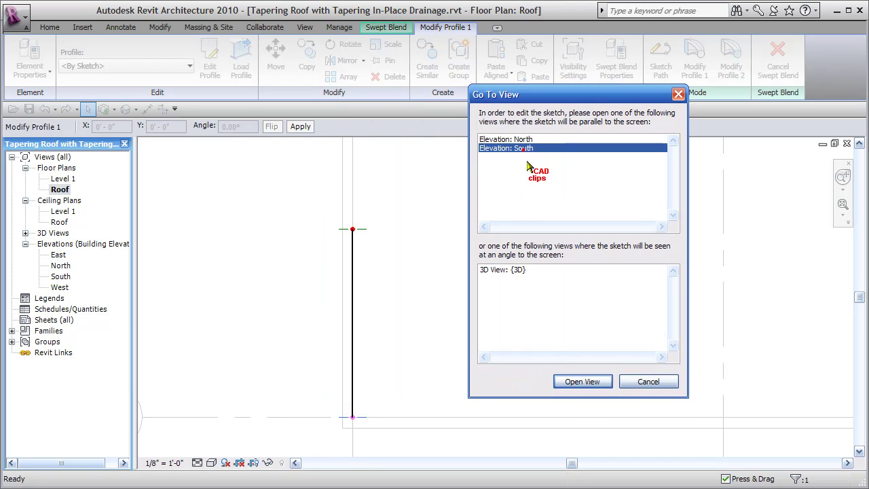
click(590, 384)
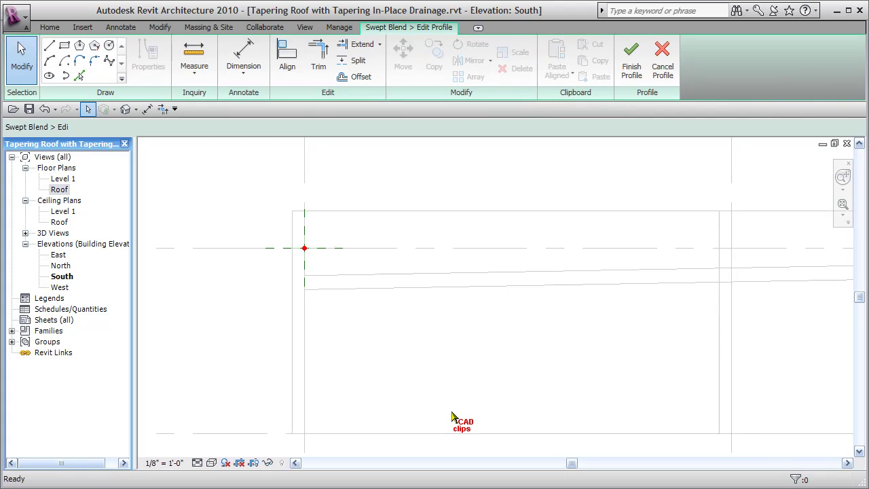
- Sketch profile 1 as a closed triangle sloping down onto the roof and finish it
key(l)
key(i)
scroll(304, 247, up, 2)
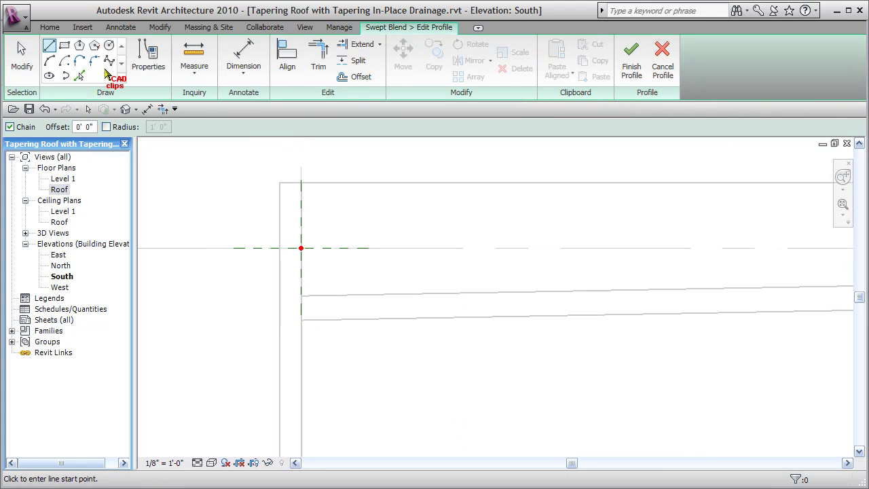
click(301, 248)
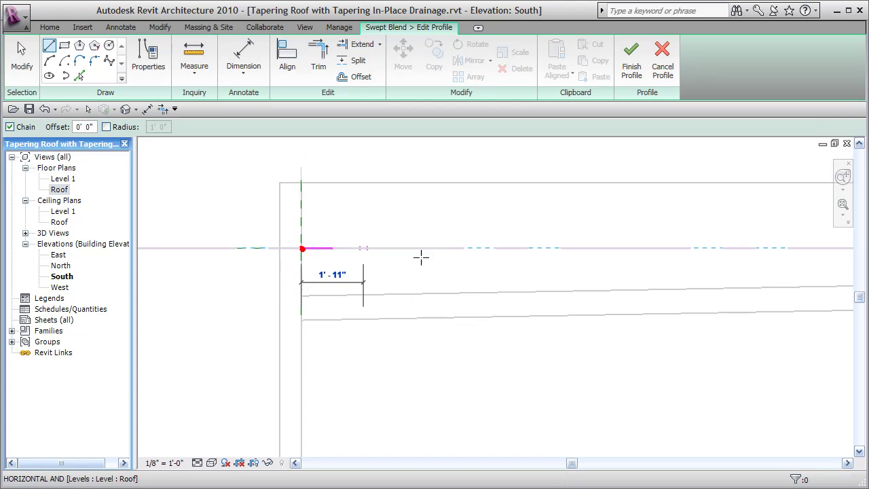
click(775, 285)
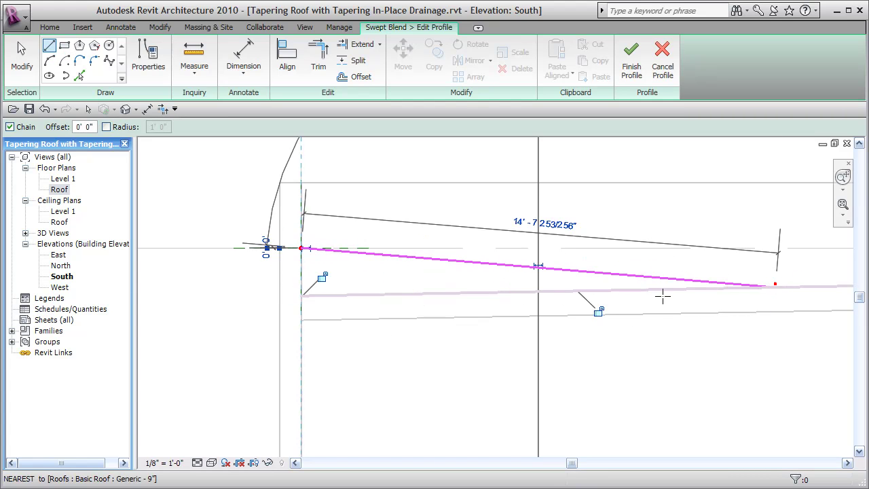
click(301, 295)
click(301, 248)
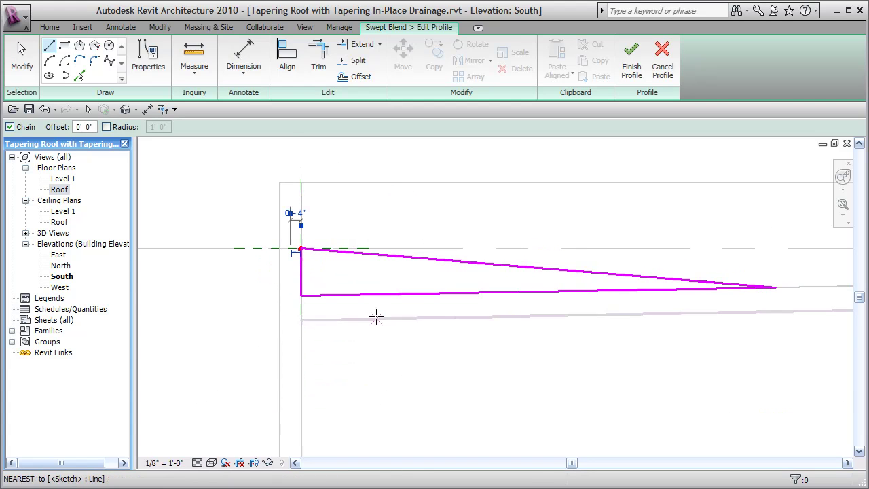
click(632, 68)
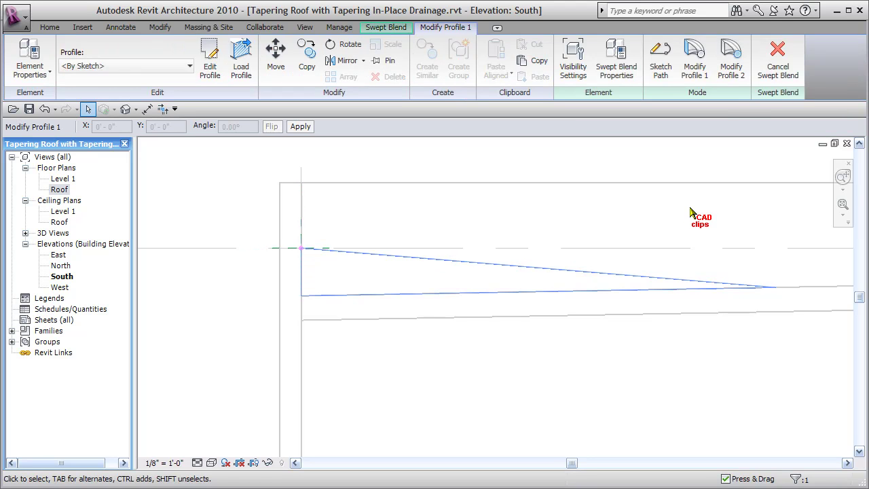
- Select profile 2 and start editing its sketch in the South elevation
click(732, 64)
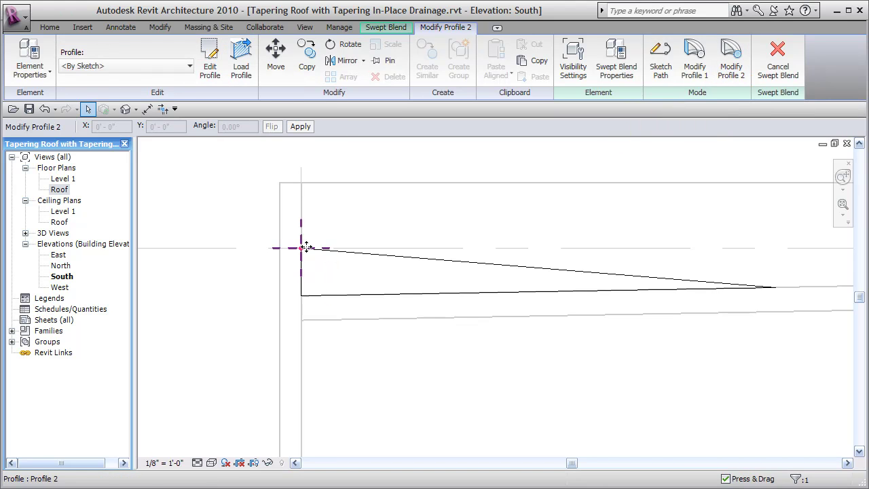
double_click(59, 190)
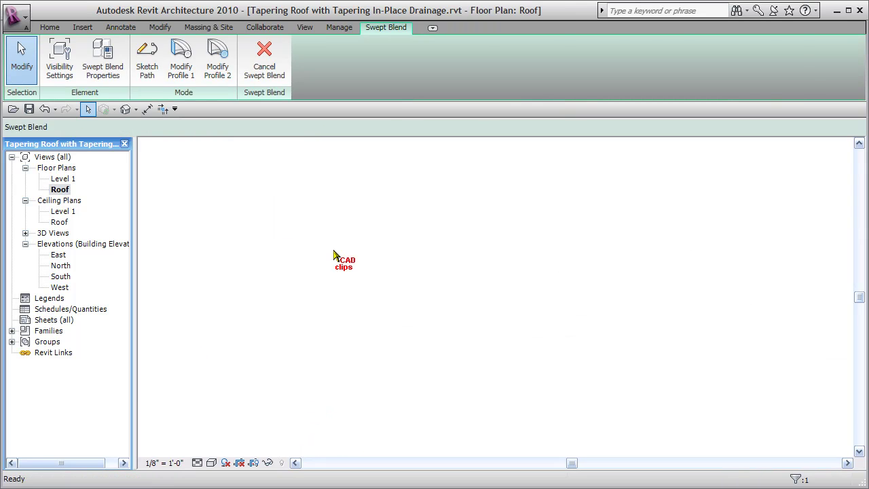
click(367, 229)
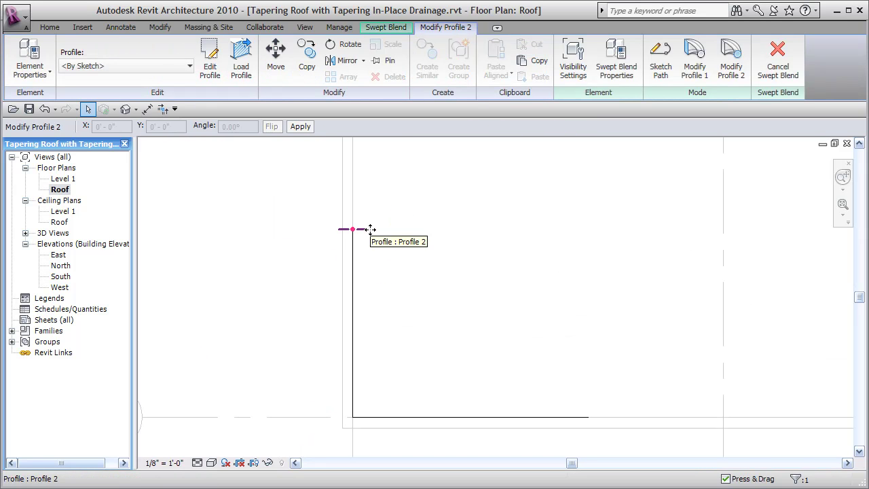
double_click(61, 276)
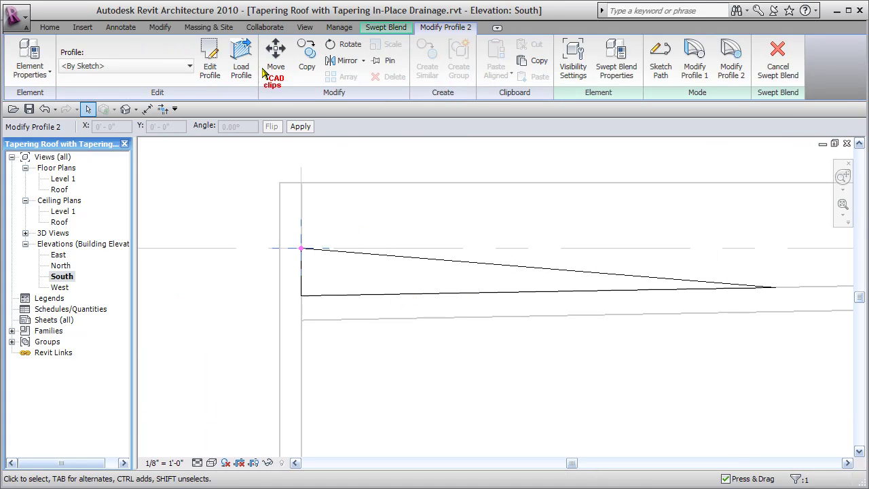
click(206, 64)
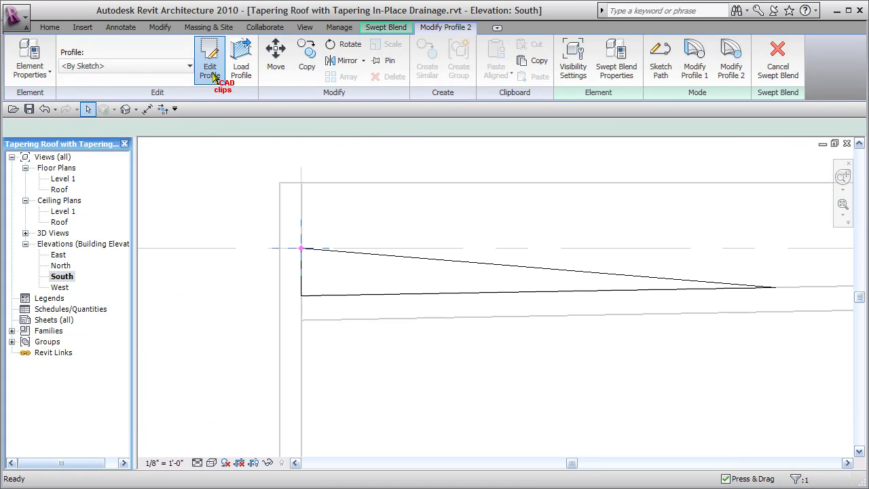
- Sketch profile 2 as a shorter closed triangle, finishing the profile and the swept blend
click(49, 46)
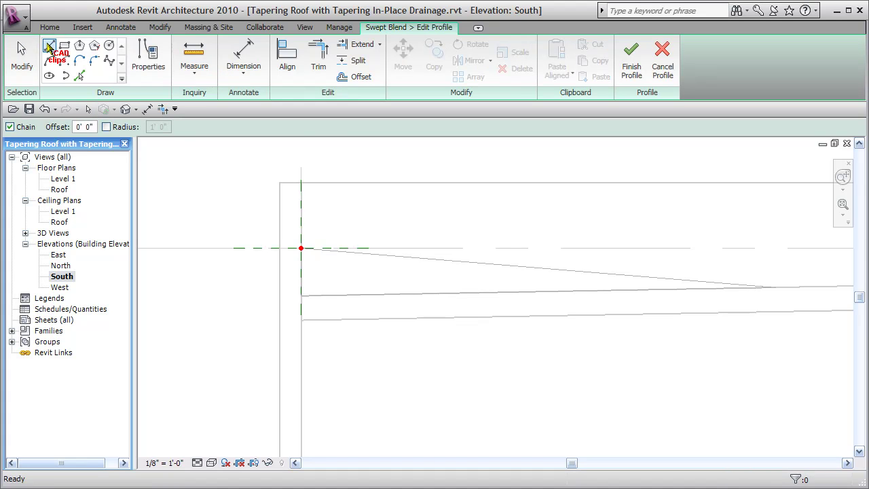
click(301, 247)
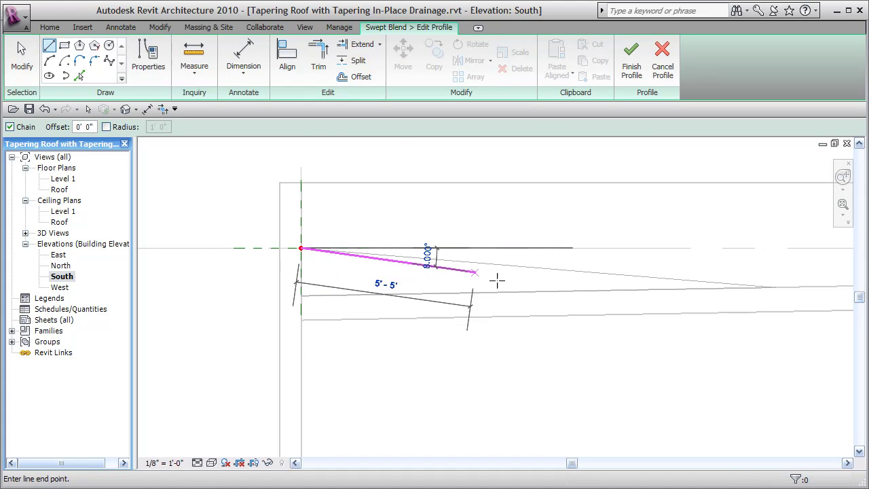
click(574, 291)
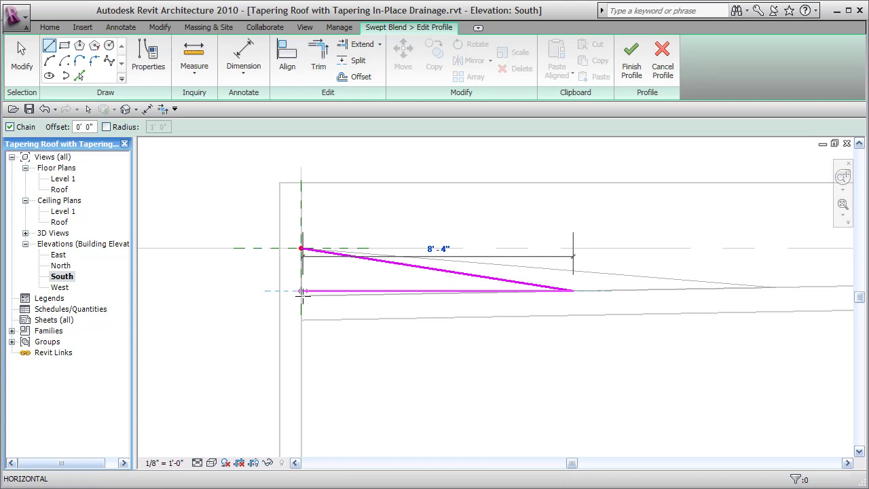
scroll(301, 291, up, 5)
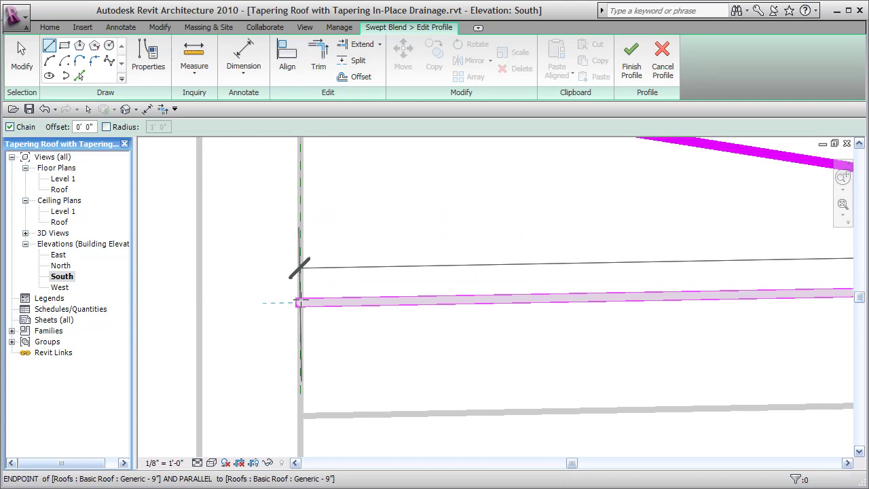
click(301, 299)
scroll(348, 296, down, 3)
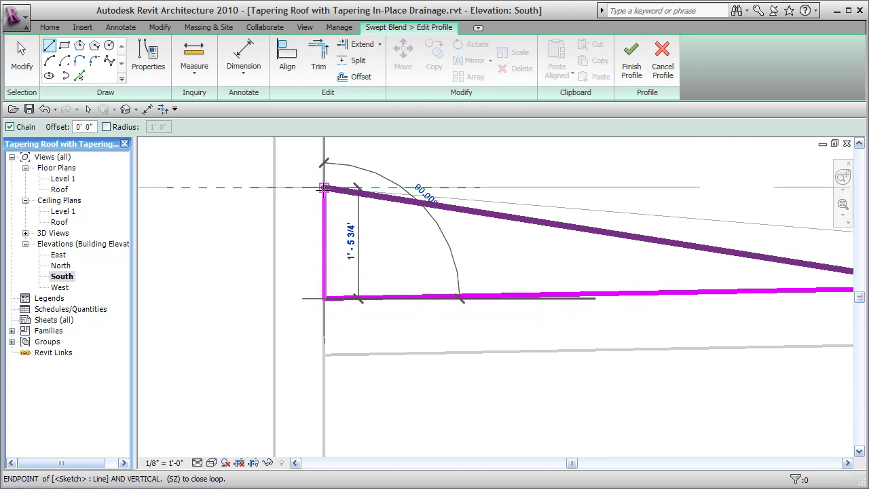
click(324, 188)
scroll(362, 287, down, 4)
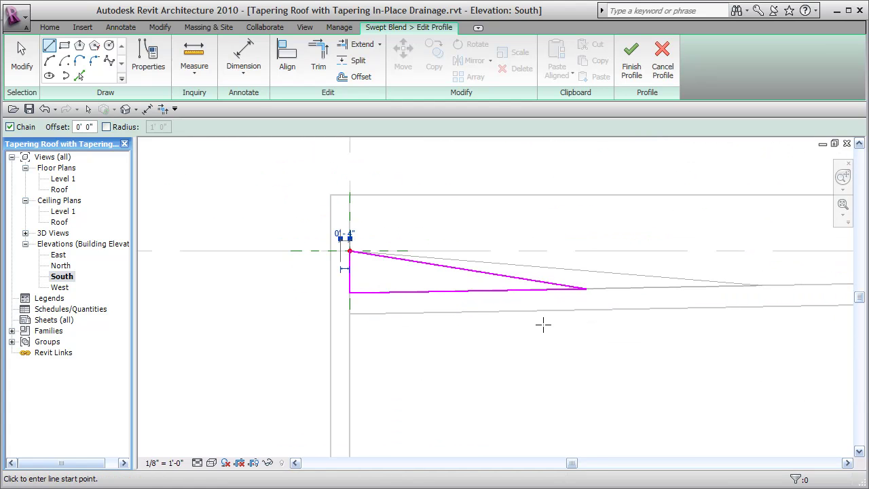
key(Escape)
key(Escape)
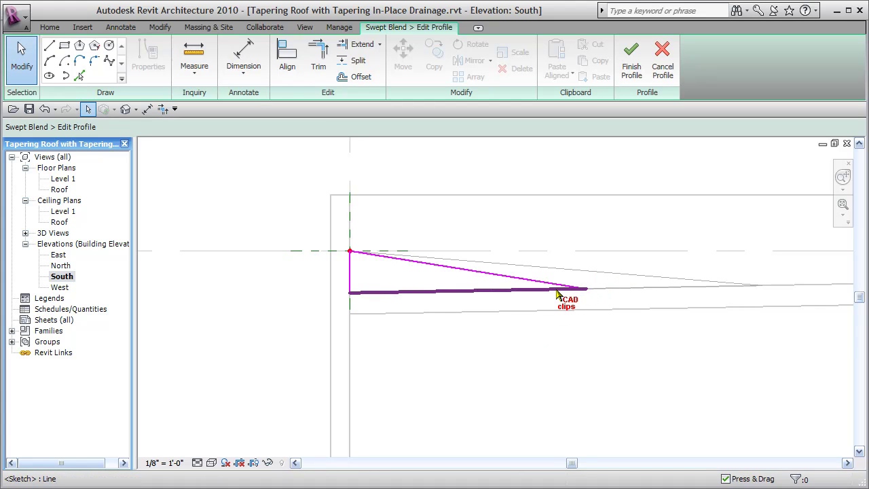
click(631, 58)
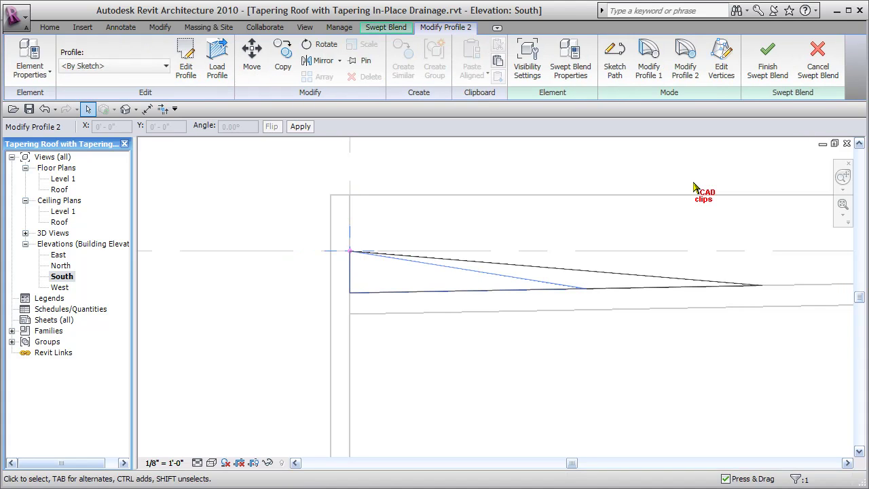
click(768, 62)
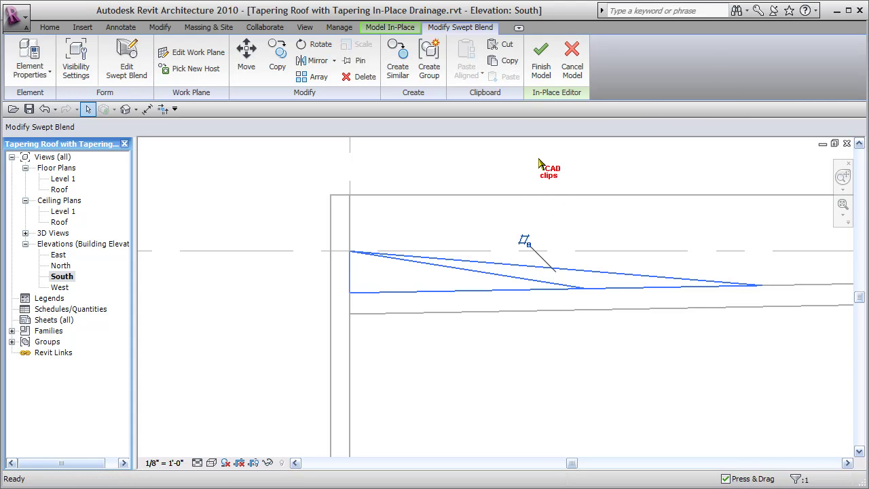
- In the 3D view, give the cricket the Insulation / Thermal Barriers - Rigid insulation material
click(123, 109)
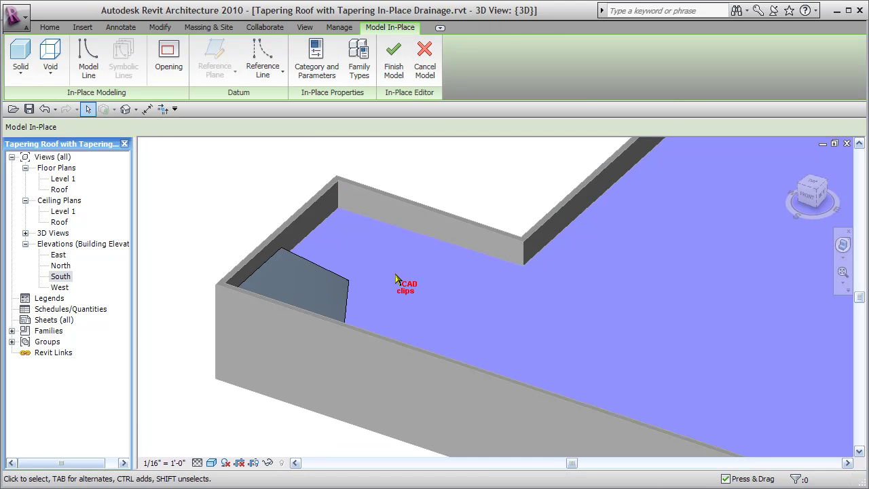
click(416, 325)
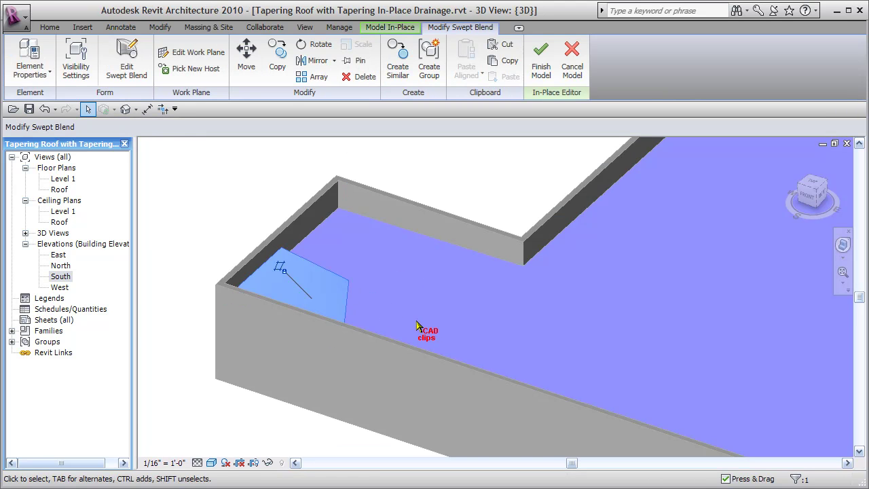
shift+middle_drag(409, 328, 257, 288)
shift+middle_drag(360, 338, 384, 323)
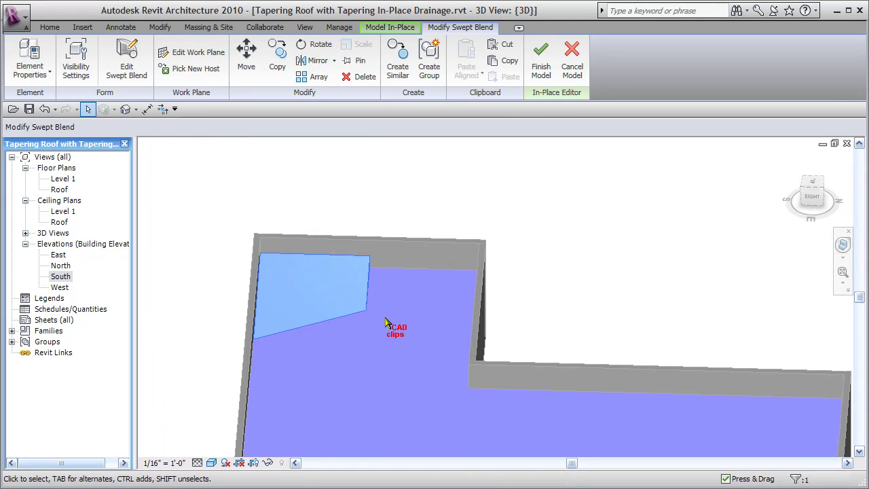
click(30, 54)
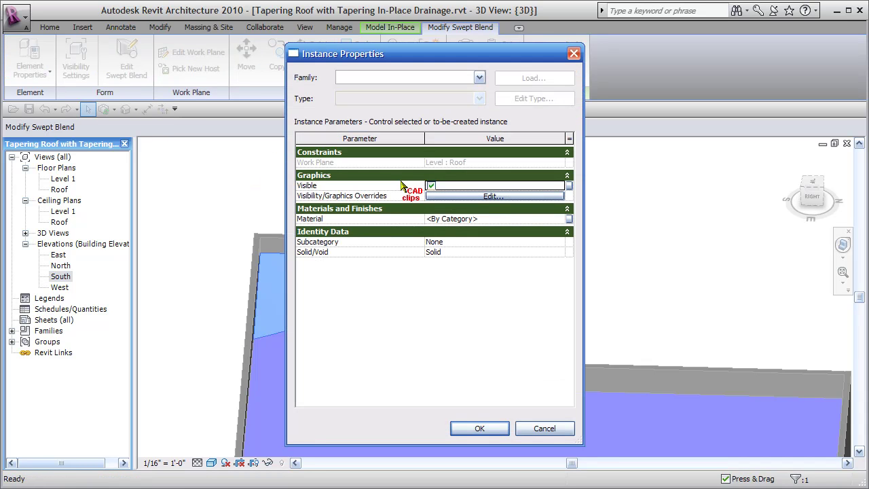
click(560, 220)
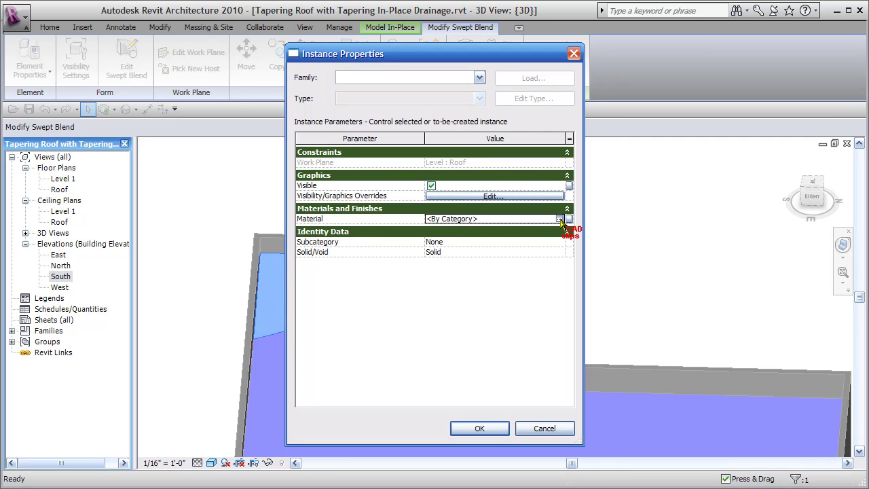
click(559, 218)
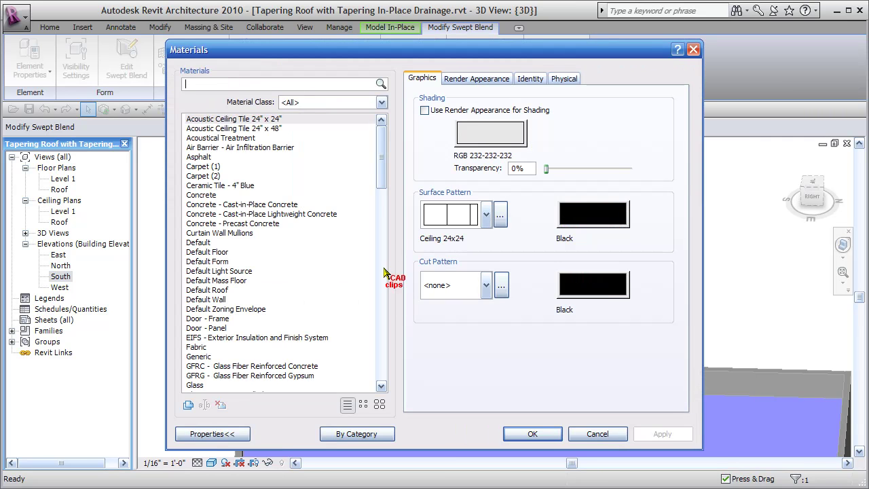
drag(383, 175, 381, 229)
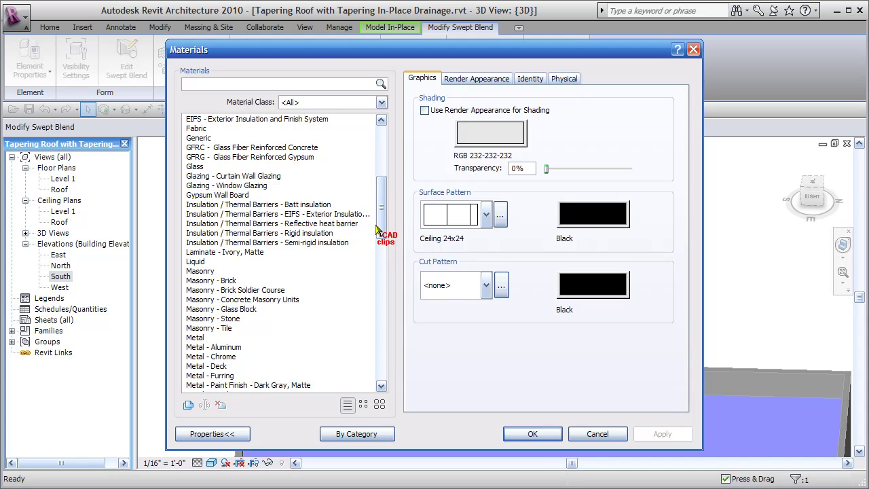
click(318, 233)
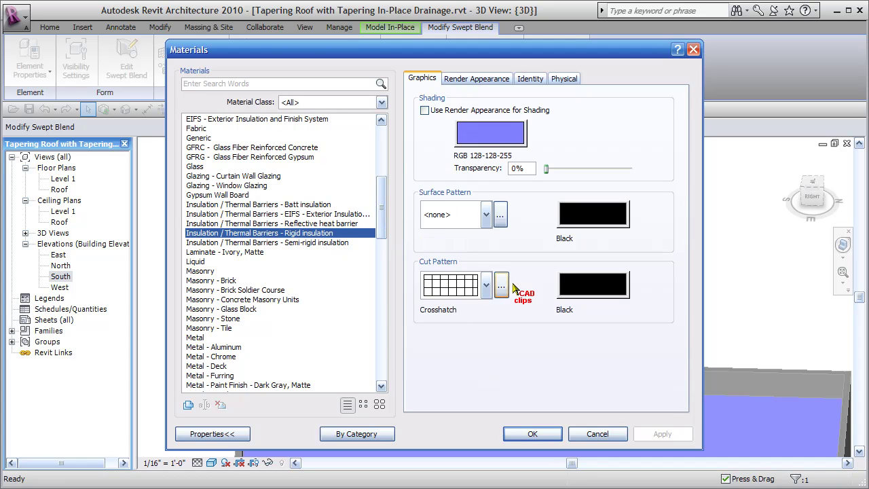
click(532, 433)
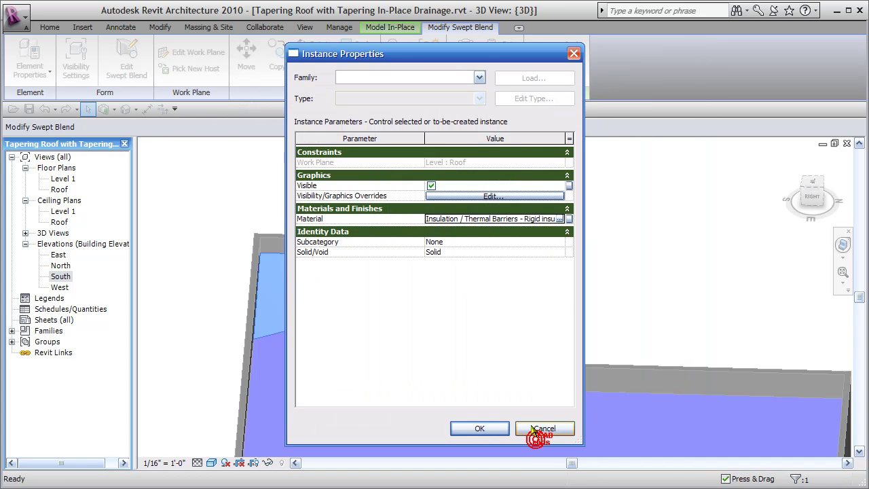
click(479, 428)
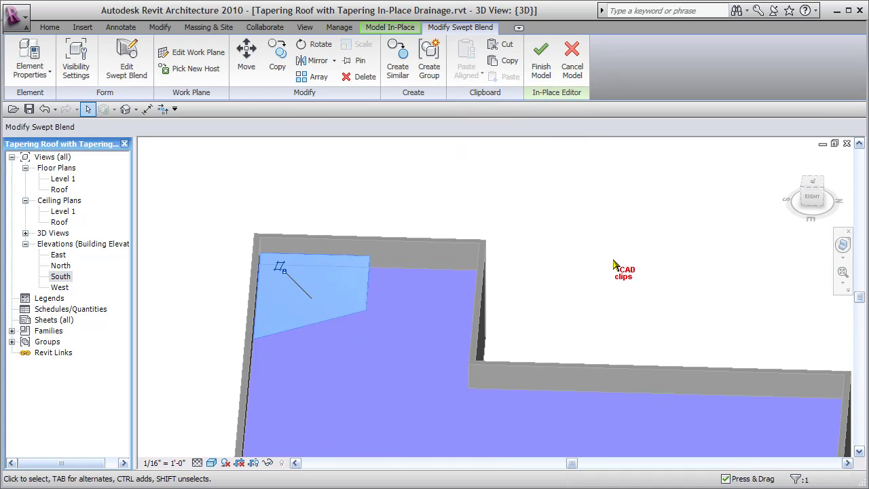
click(611, 264)
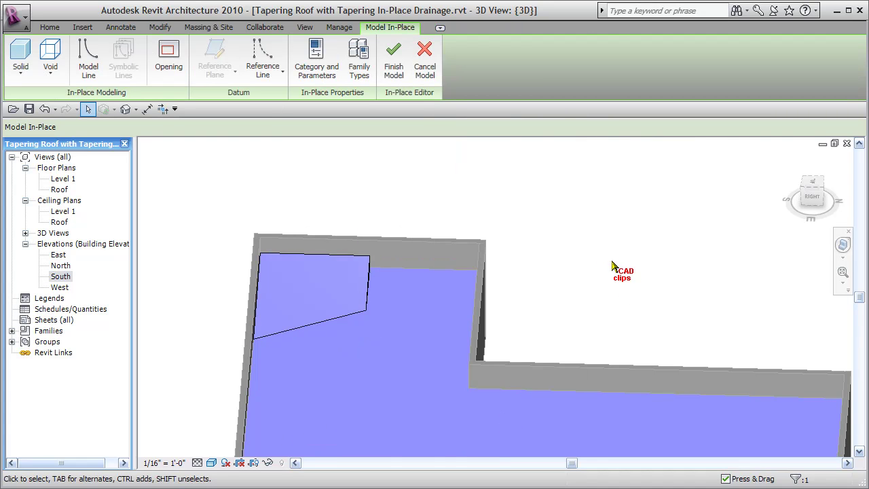
- Finish the cricket model, then mirror a copy across its edge line in the Roof plan
click(394, 57)
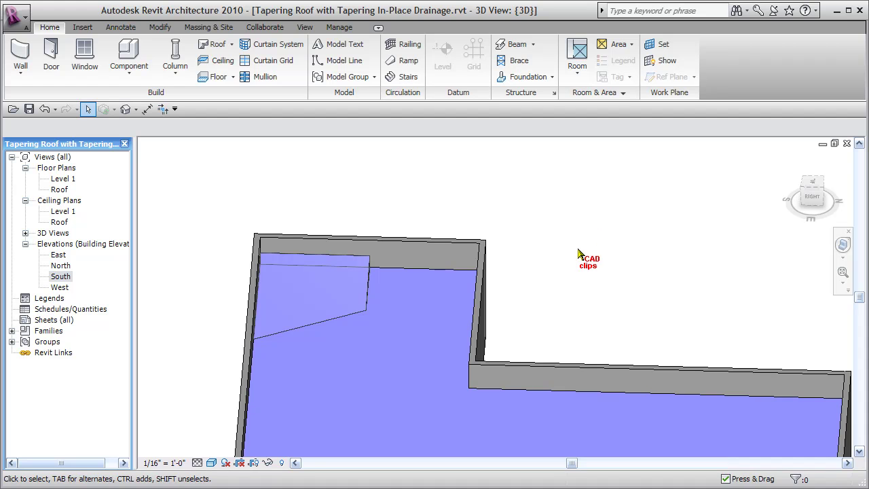
double_click(59, 190)
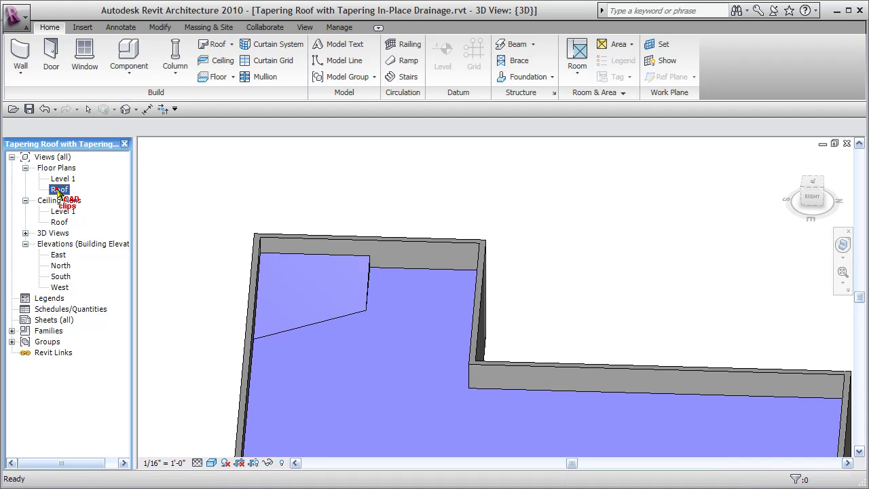
scroll(536, 292, down, 4)
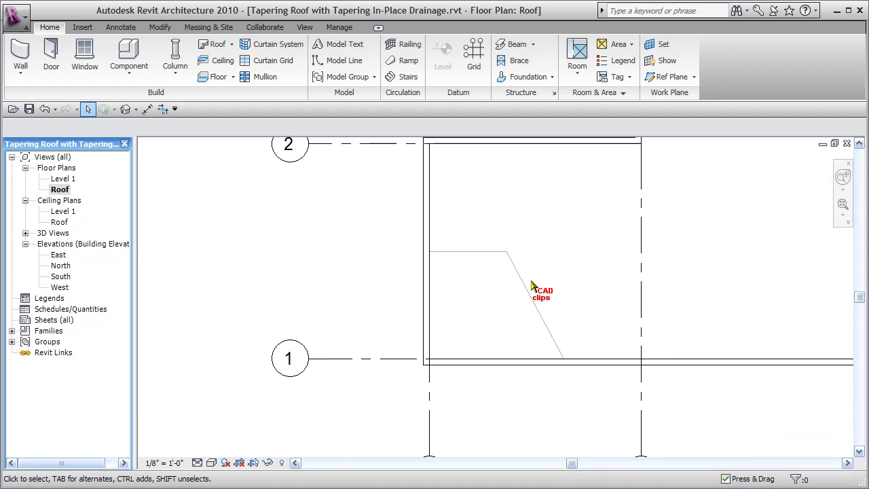
middle_drag(504, 291, 441, 305)
click(435, 298)
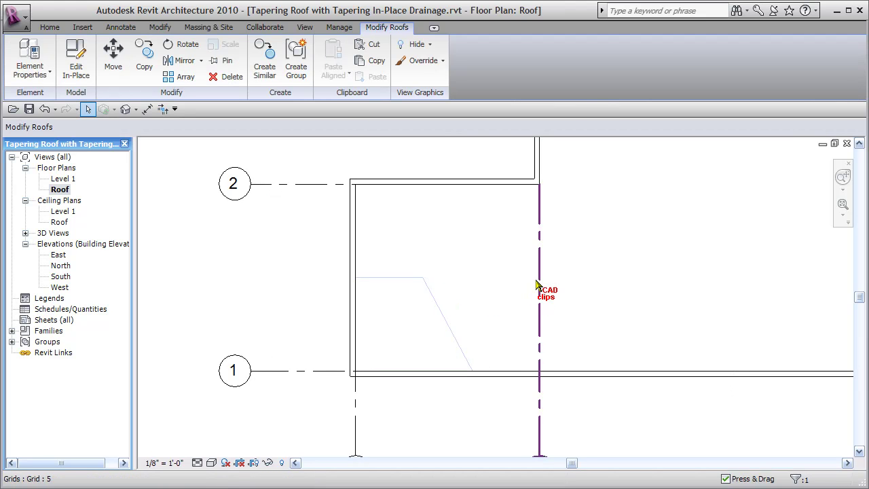
click(185, 61)
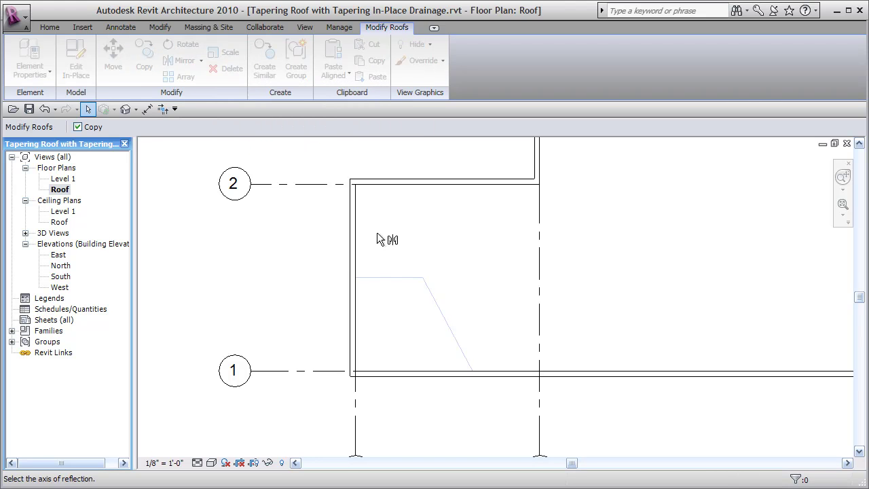
click(393, 275)
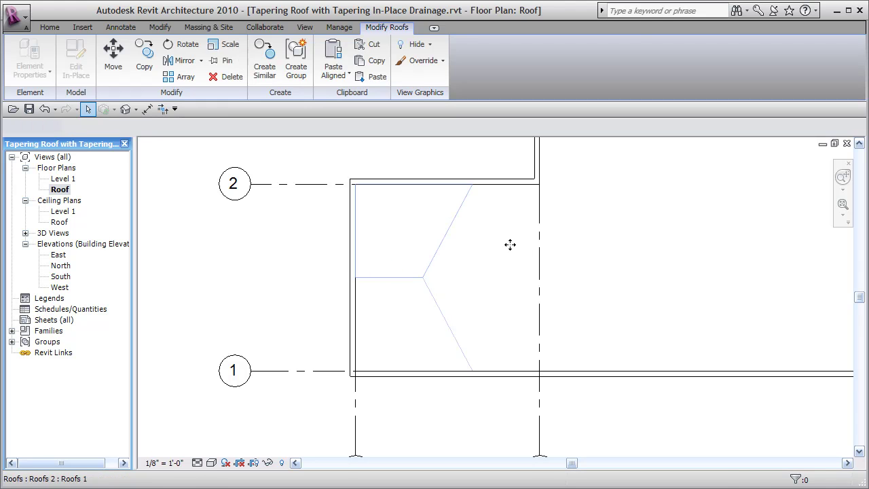
click(290, 248)
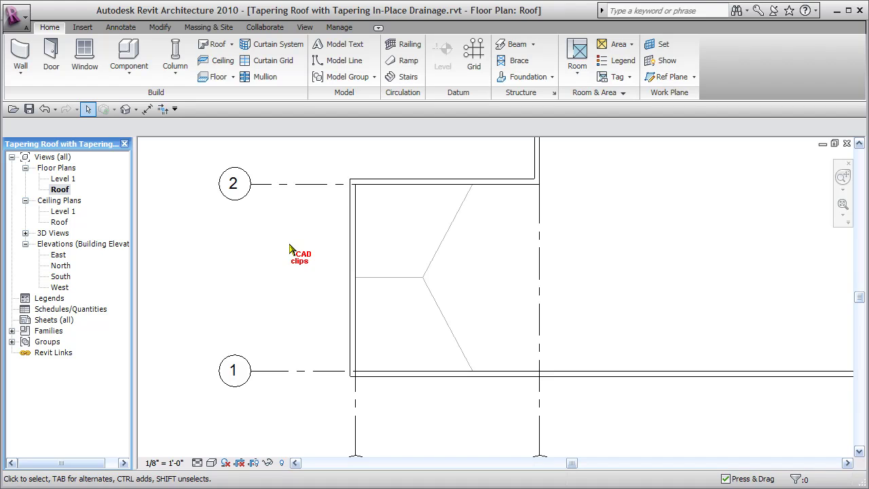
- Use Linework with Invisible lines to hide the line between the two crickets
scroll(408, 281, down, 2)
middle_drag(427, 287, 377, 280)
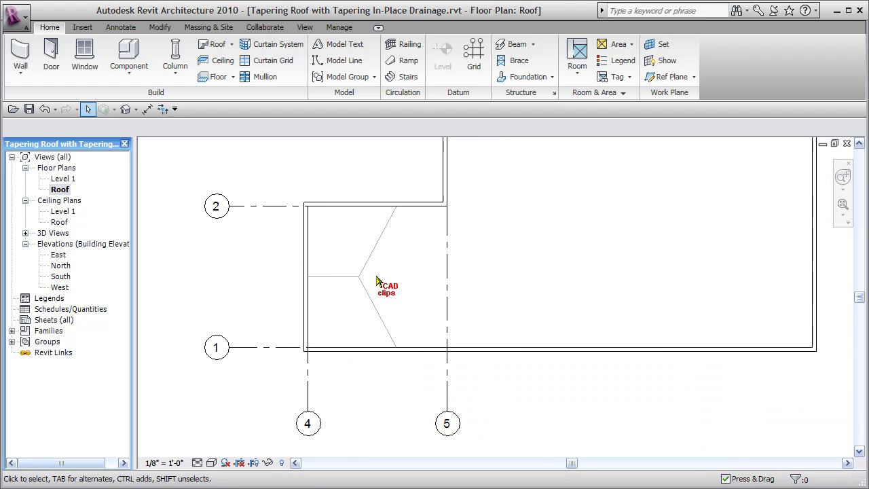
click(377, 280)
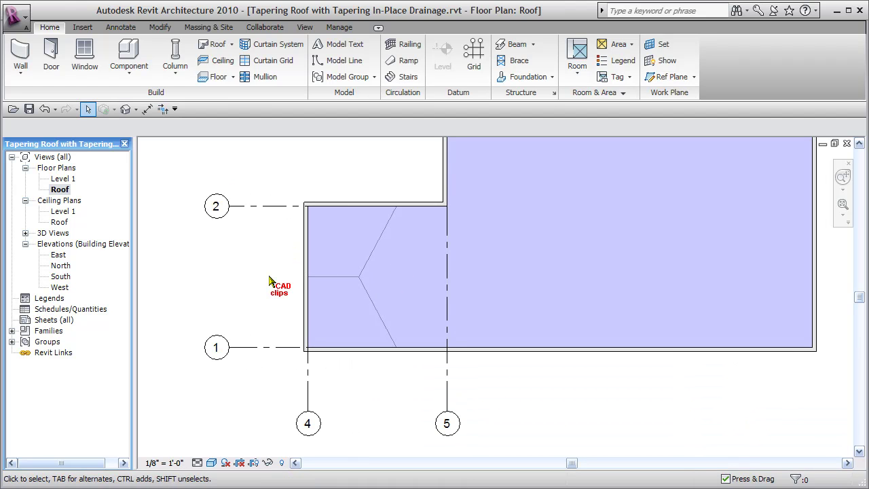
scroll(268, 281, up, 1)
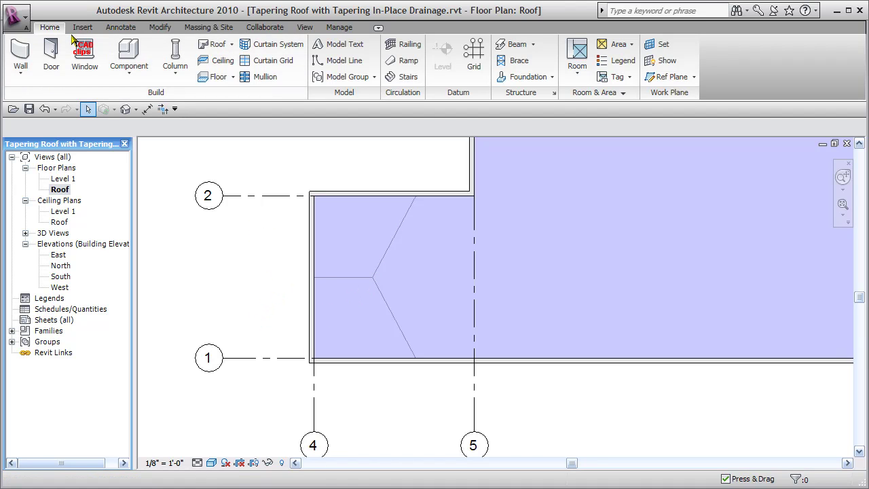
click(160, 27)
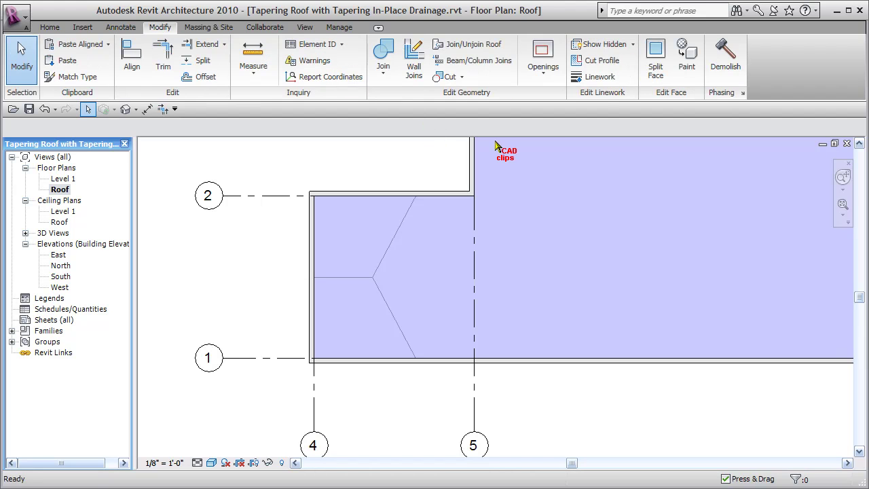
click(597, 76)
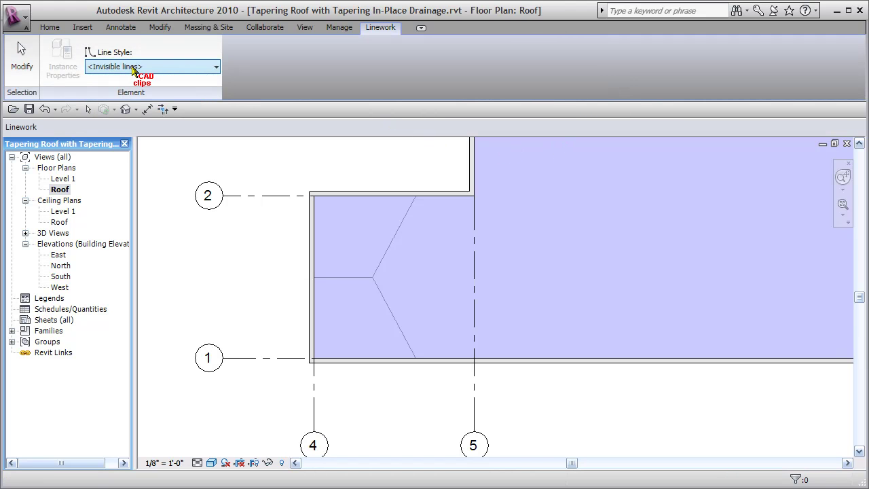
click(347, 276)
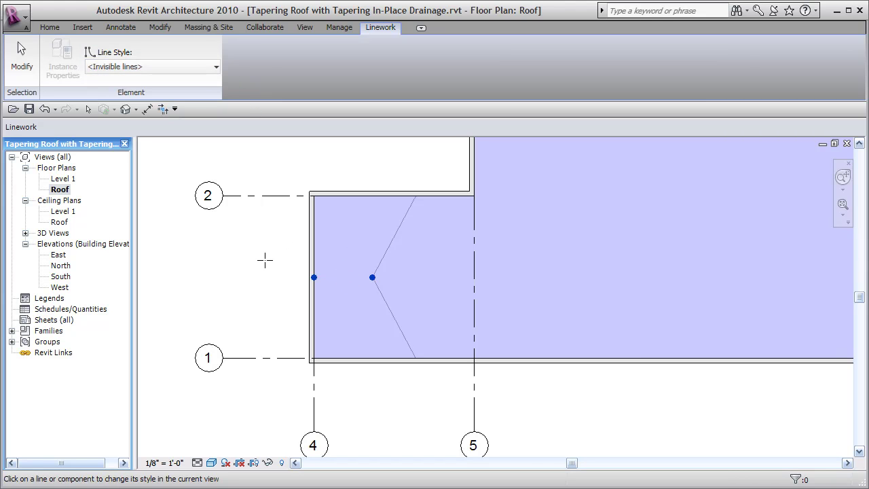
key(Escape)
key(Escape)
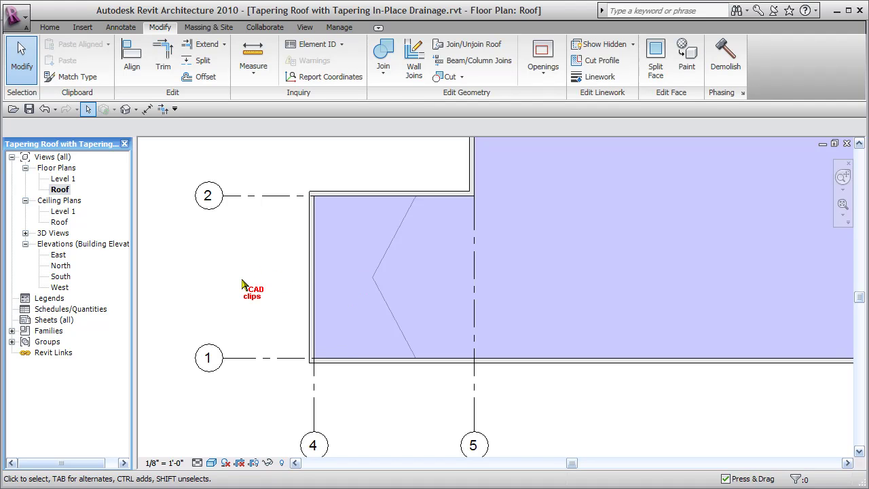
- In the default 3D view, orbit to an oblique angle and hide one cricket ridge line
click(125, 109)
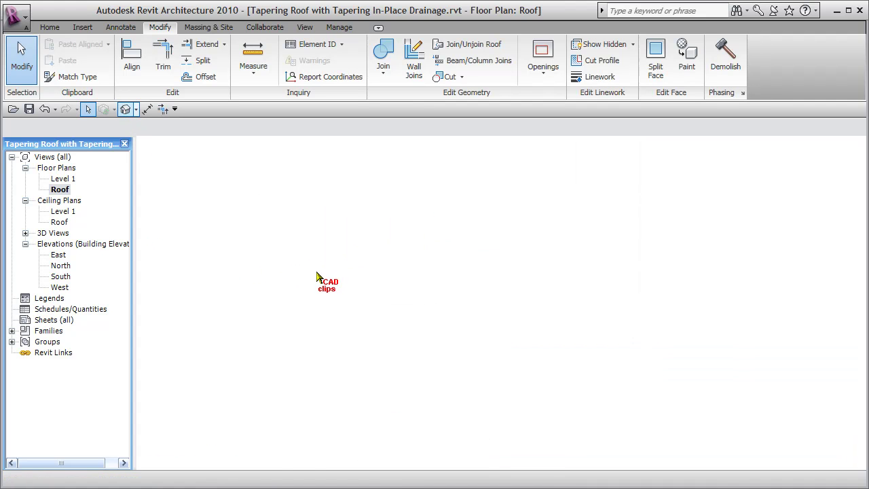
shift+middle_drag(388, 398, 579, 302)
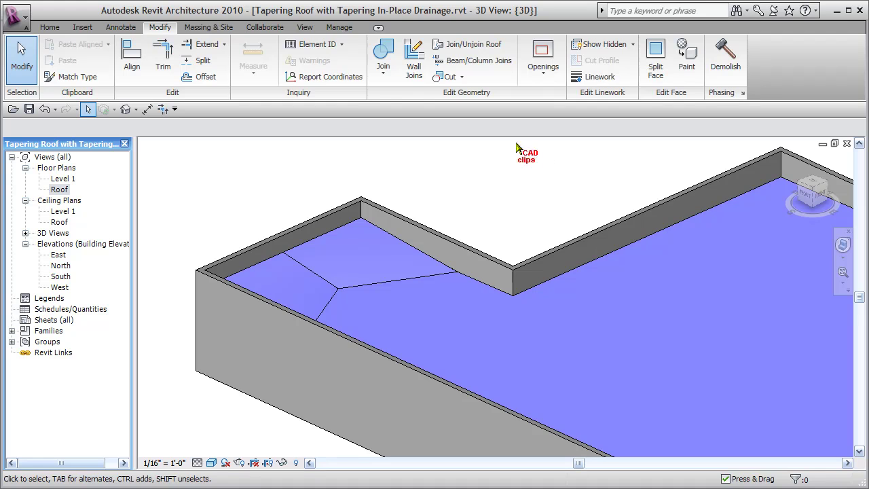
click(596, 77)
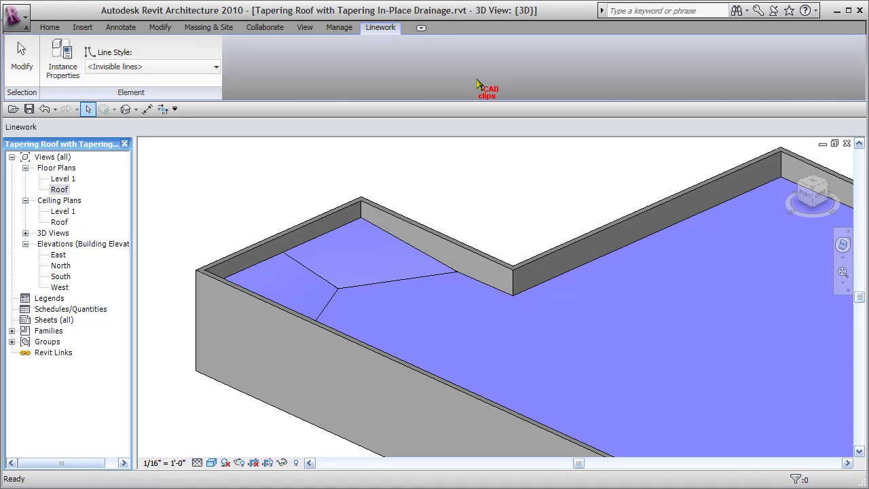
click(311, 257)
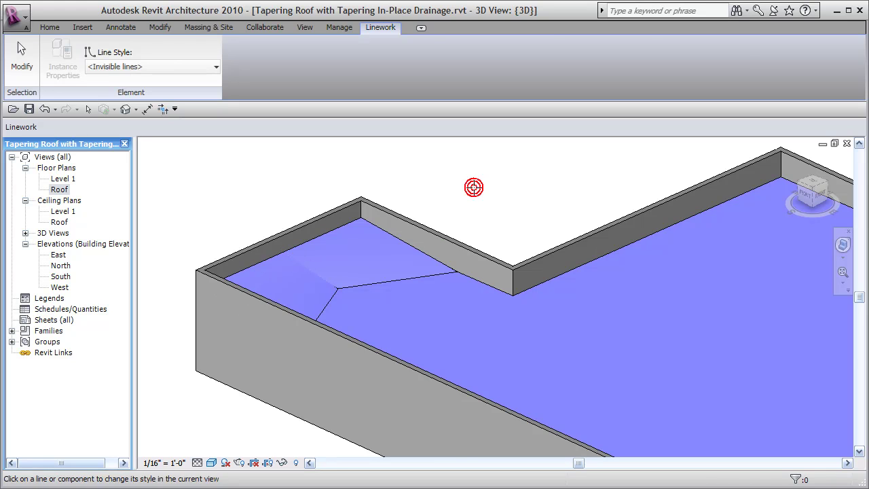
key(Escape)
scroll(475, 194, down, 1)
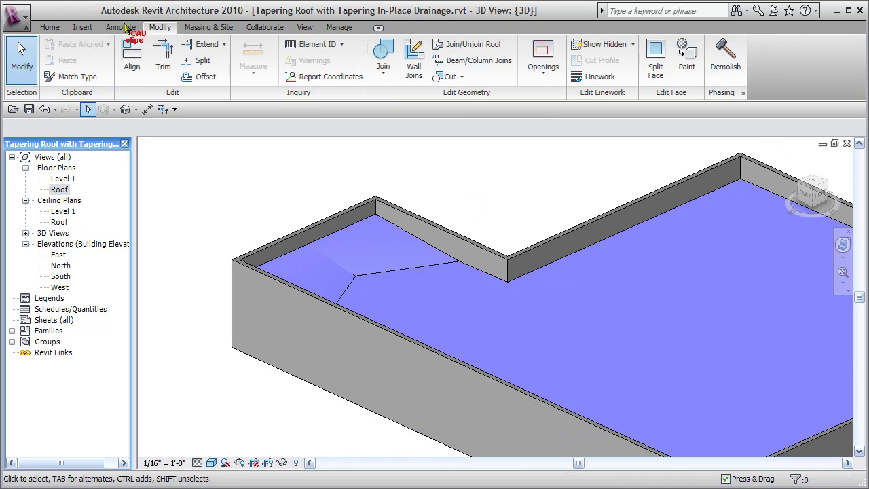
- Place two 10'-0" spot elevations with leaders at the wall corner and roof edge
click(122, 27)
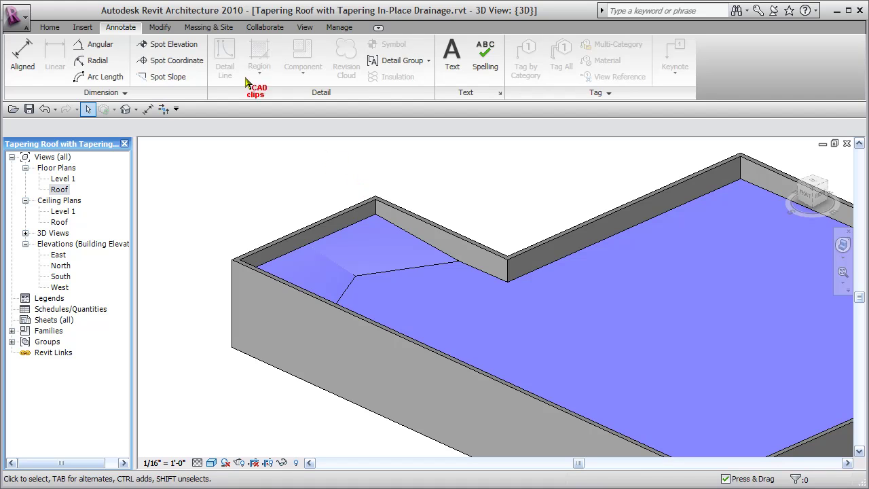
click(161, 45)
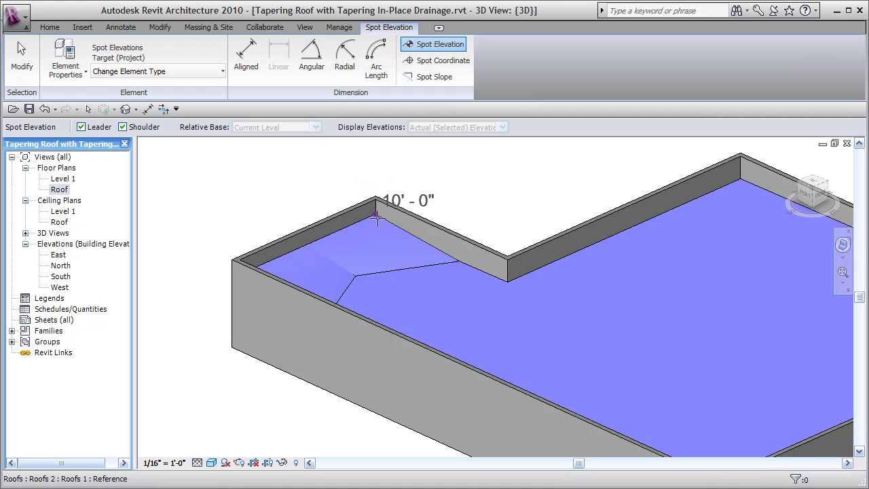
click(377, 216)
click(424, 165)
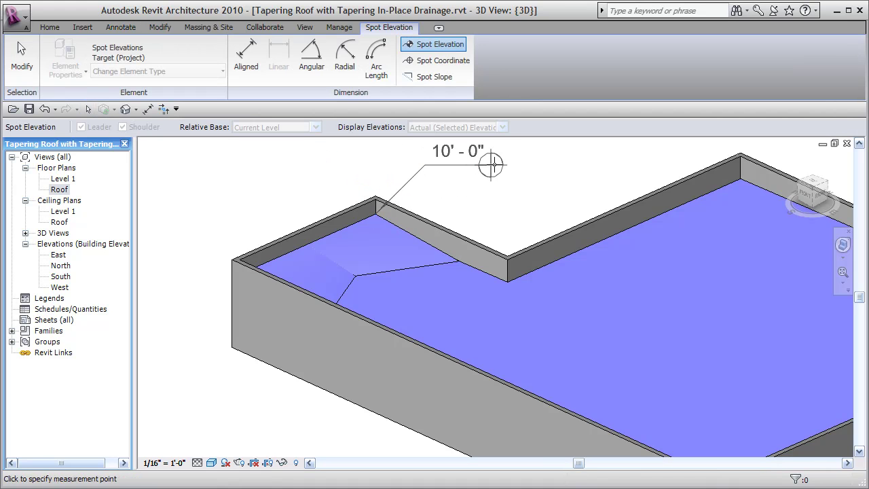
click(494, 164)
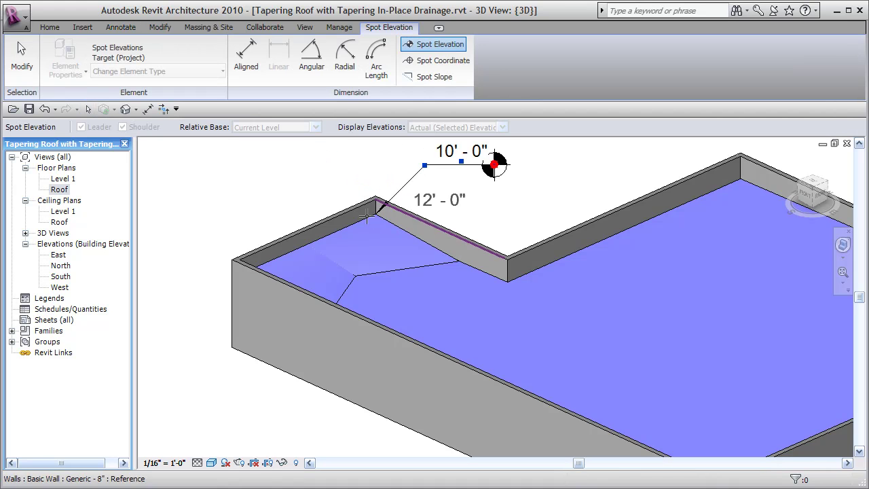
click(308, 237)
click(305, 171)
click(248, 171)
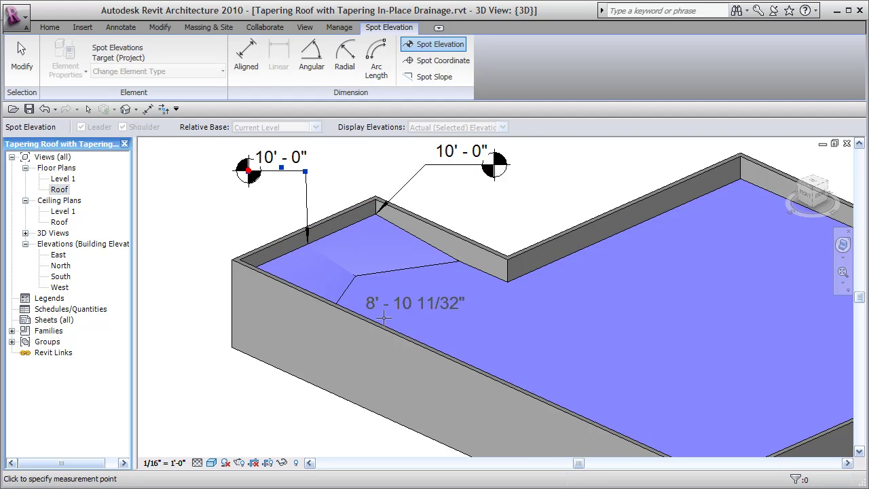
- Add spot elevations of 8'-8 1/16" at the cricket peak and 8'-11 7/32" at the inner corner
click(354, 274)
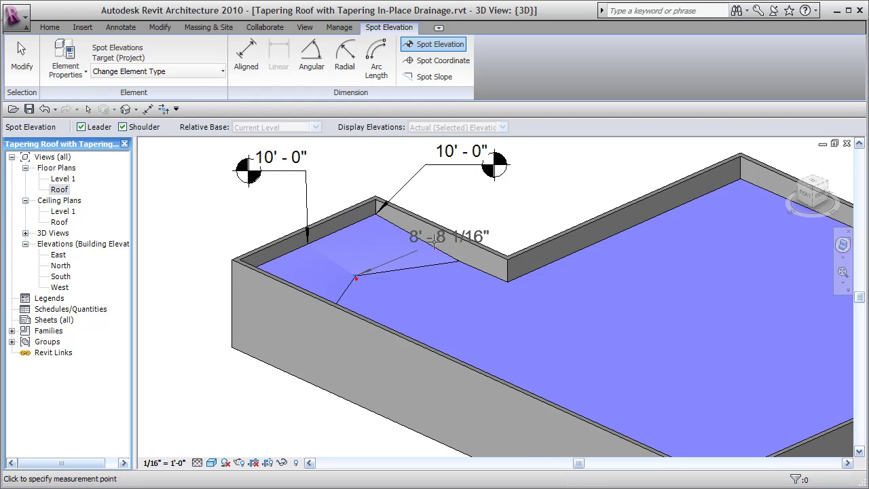
click(546, 207)
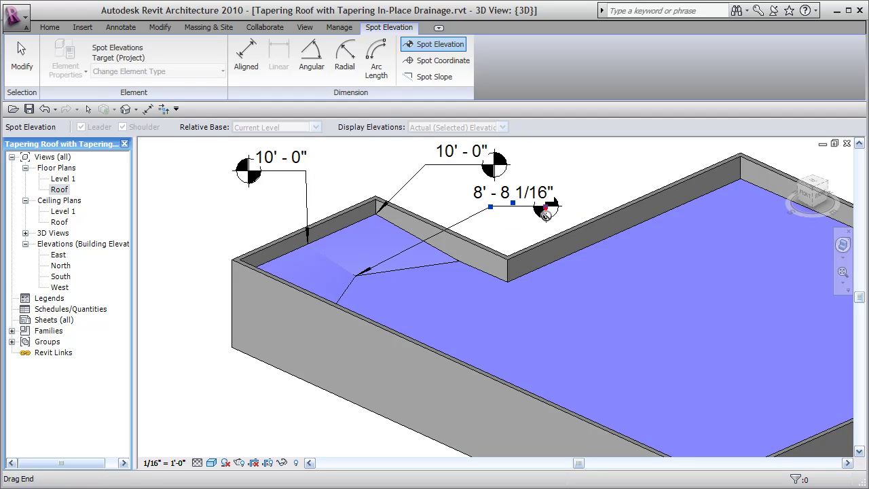
click(507, 285)
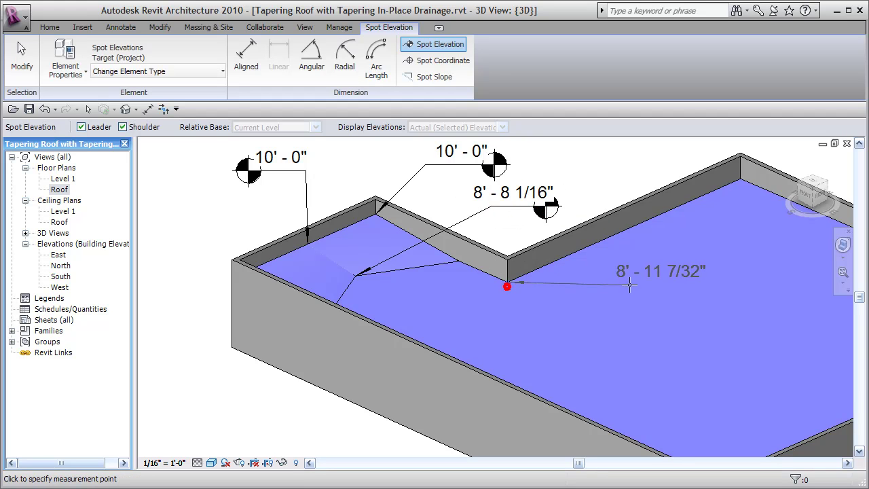
click(604, 175)
click(651, 175)
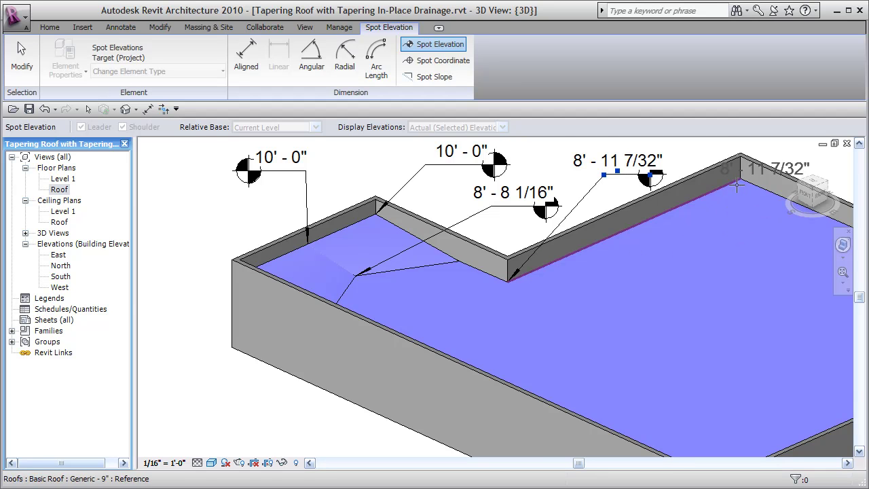
- Tag the far roof corner with a 9'-11 1/4" spot elevation and reframe the annotated cricket
scroll(510, 278, up, 2)
scroll(520, 369, down, 4)
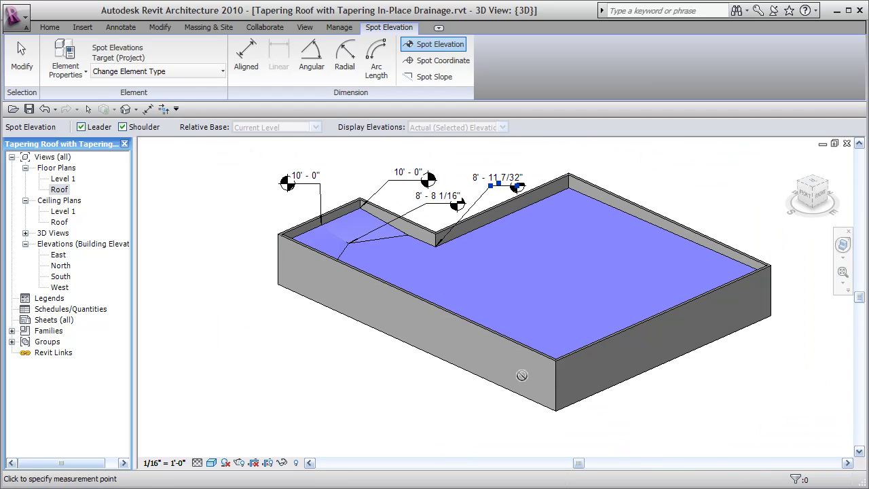
shift+middle_drag(523, 375, 568, 384)
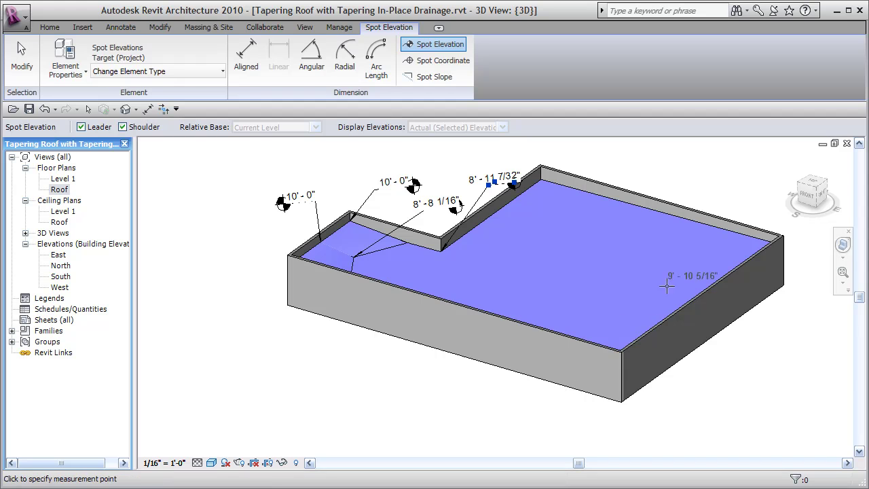
click(761, 236)
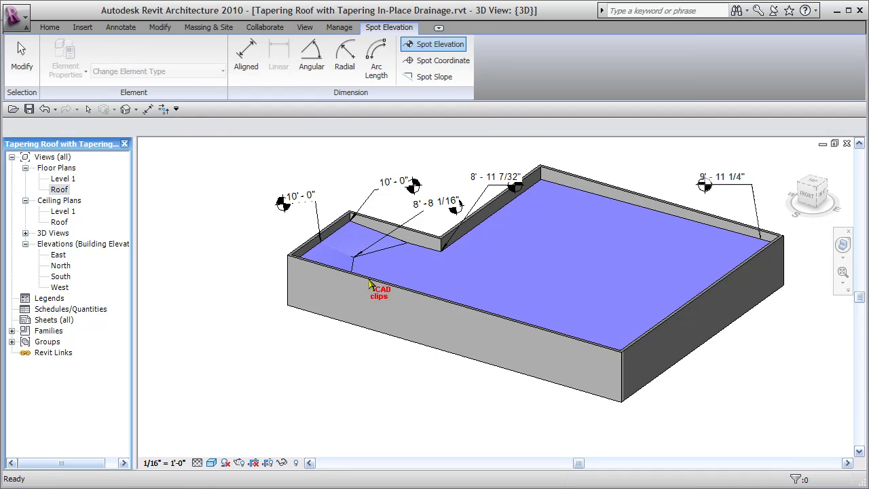
key(Escape)
key(Escape)
scroll(361, 267, up, 3)
scroll(475, 302, down, 2)
mouse_move(474, 302)
shift+middle_down()
mouse_move(479, 316)
mouse_move(477, 269)
mouse_move(475, 304)
shift+middle_up()
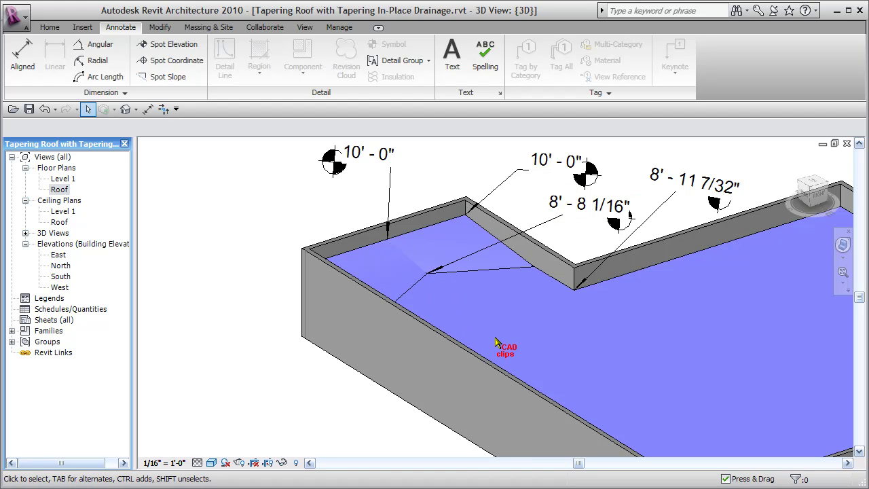
scroll(496, 342, down, 1)
middle_drag(500, 349, 470, 335)
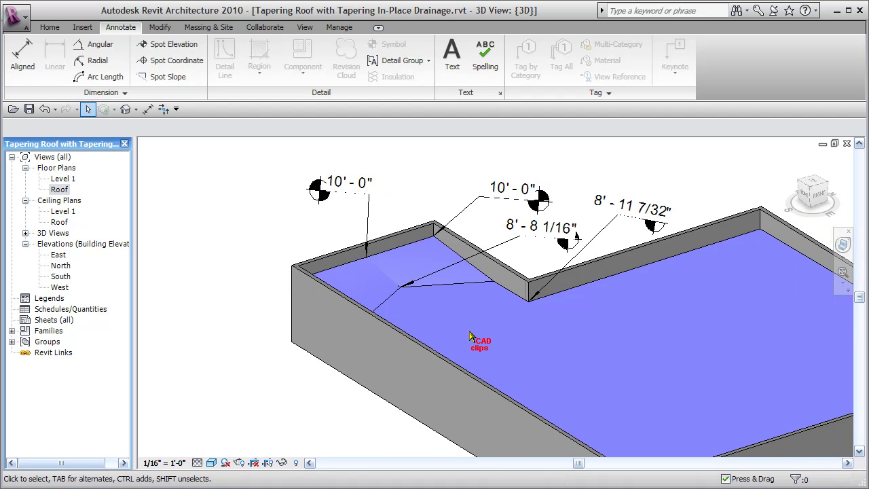
- In the Roof floor plan, draw a horizontal building section across the cricket
double_click(60, 189)
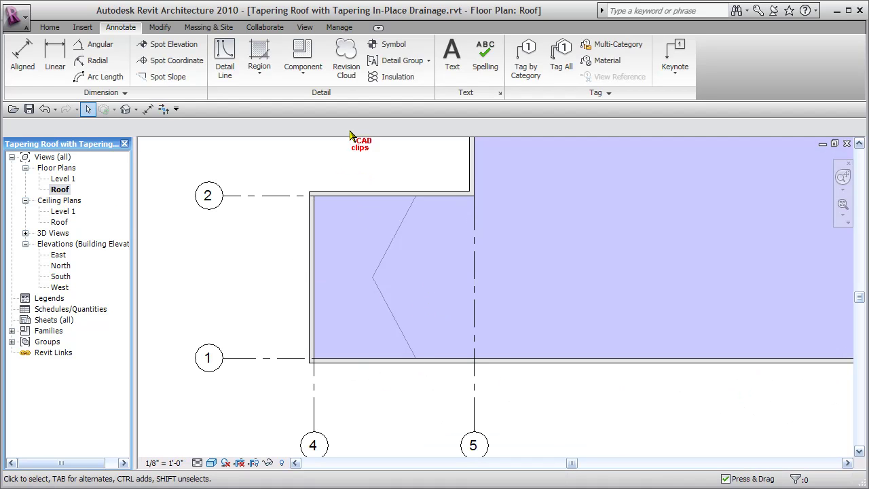
click(304, 27)
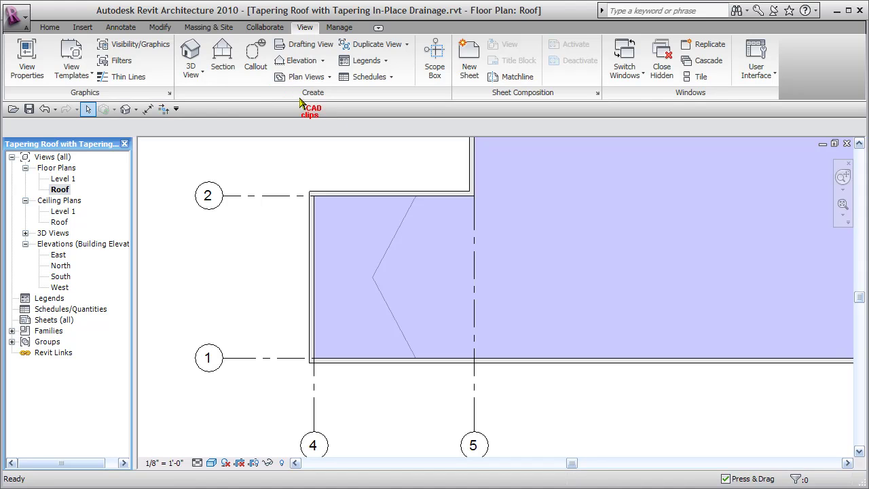
click(222, 58)
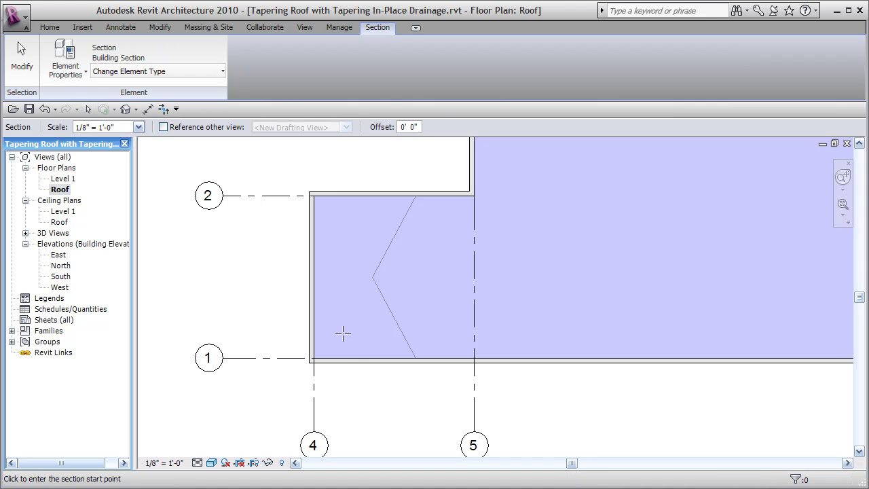
click(263, 317)
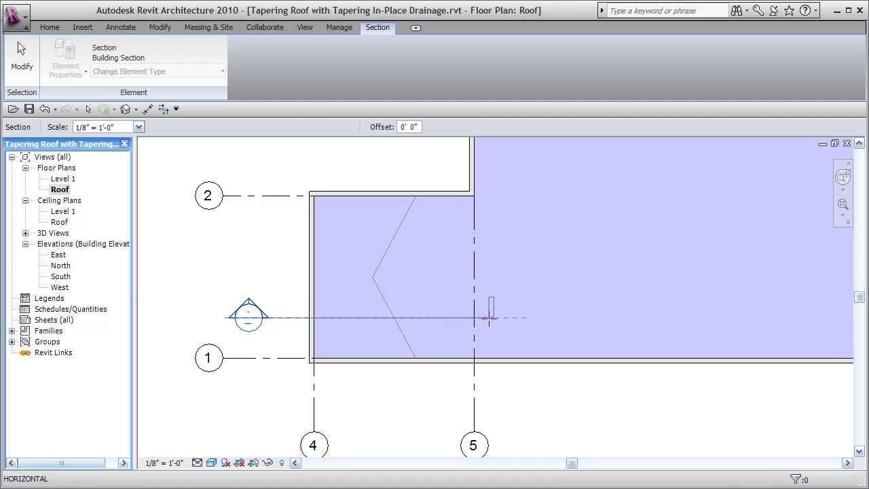
click(489, 317)
- Pull the section's view depth and far clip boundary back to grid 2
scroll(418, 306, down, 2)
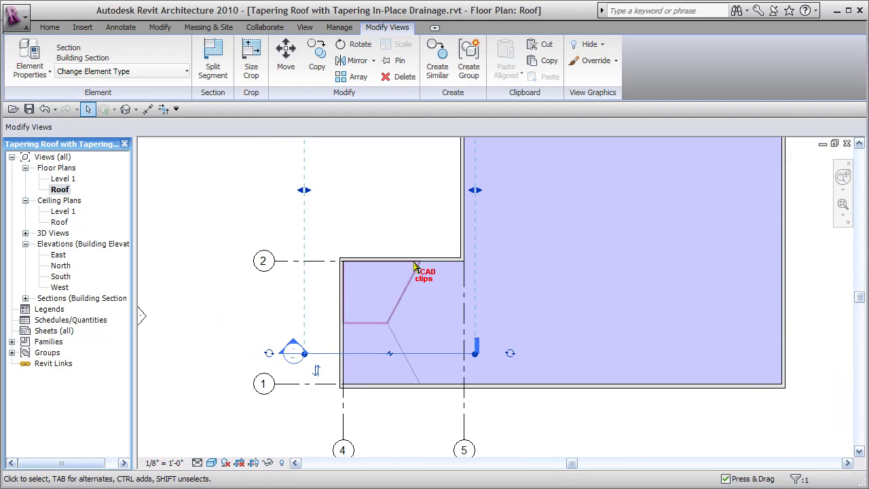
middle_drag(416, 267, 407, 258)
scroll(400, 227, down, 2)
mouse_move(399, 237)
mouse_down()
mouse_move(401, 189)
mouse_move(392, 246)
mouse_up()
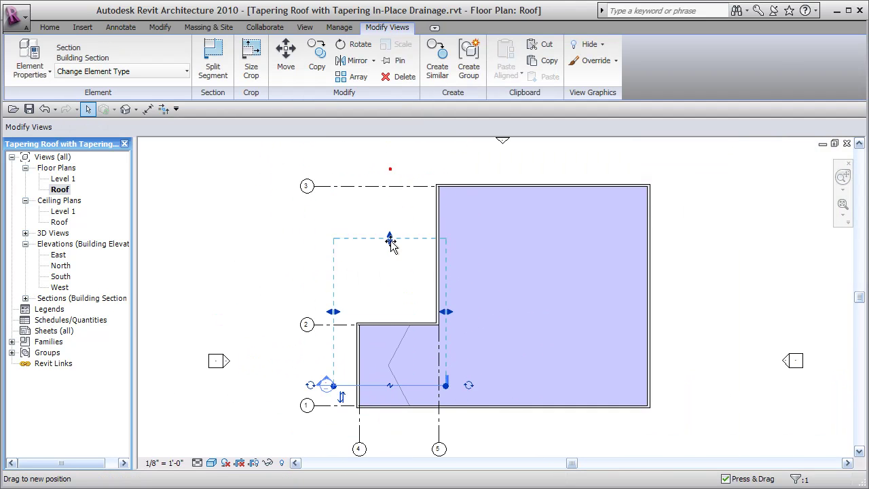
drag(391, 367, 406, 339)
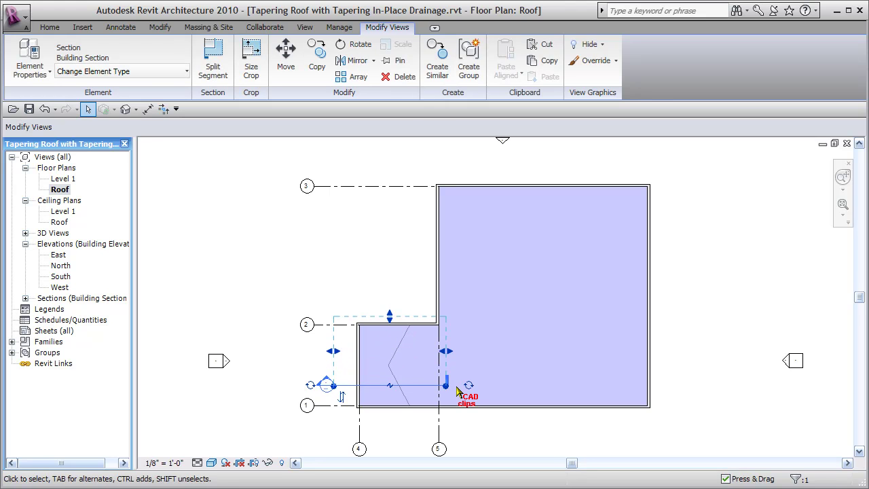
click(393, 249)
- Open Section 1, frame the roof and wall, and set the detail level to Fine
scroll(337, 401, up, 3)
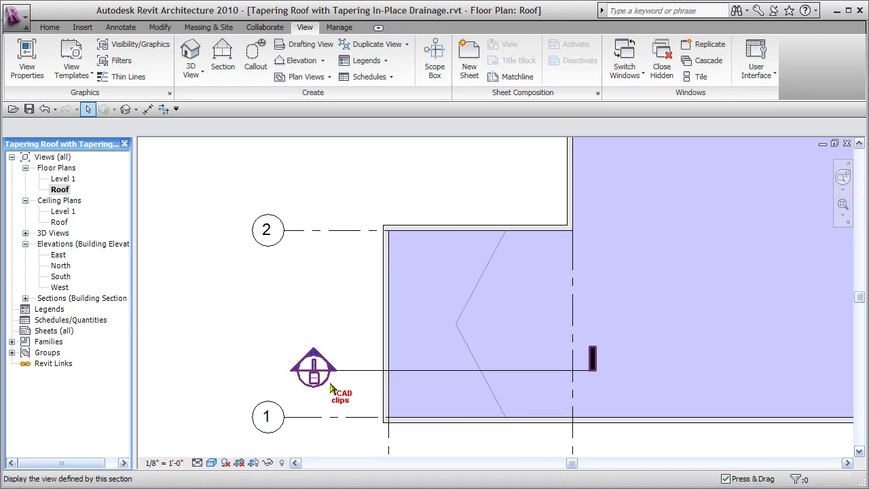
double_click(314, 376)
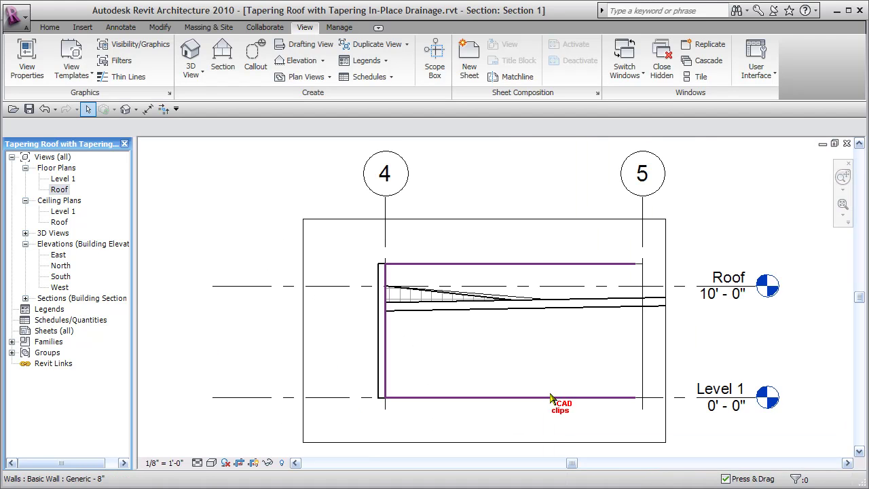
middle_drag(521, 347, 473, 334)
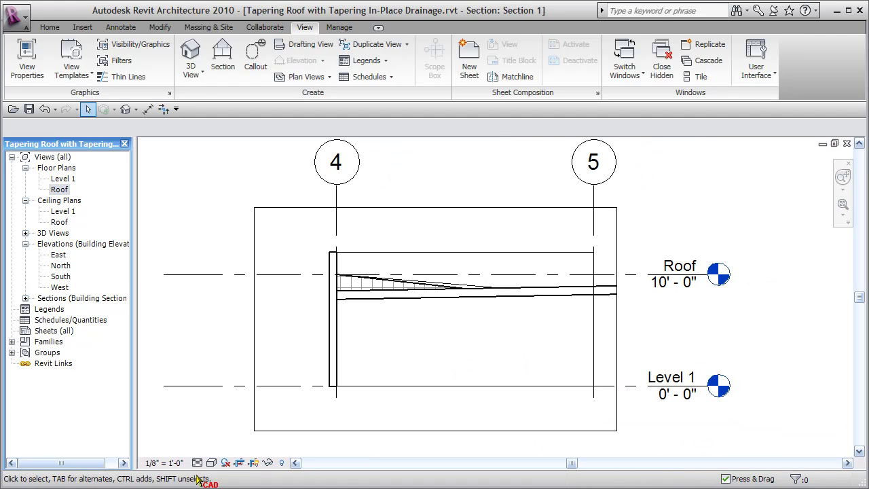
scroll(441, 367, up, 1)
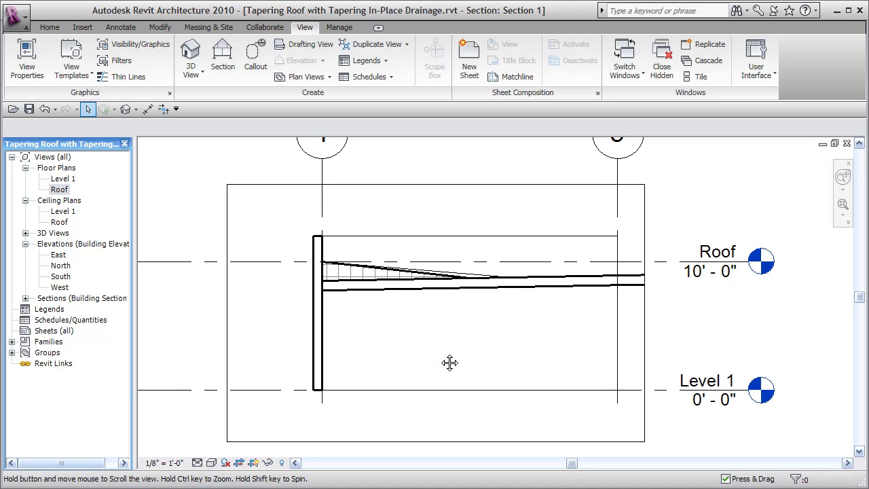
middle_drag(444, 352, 439, 364)
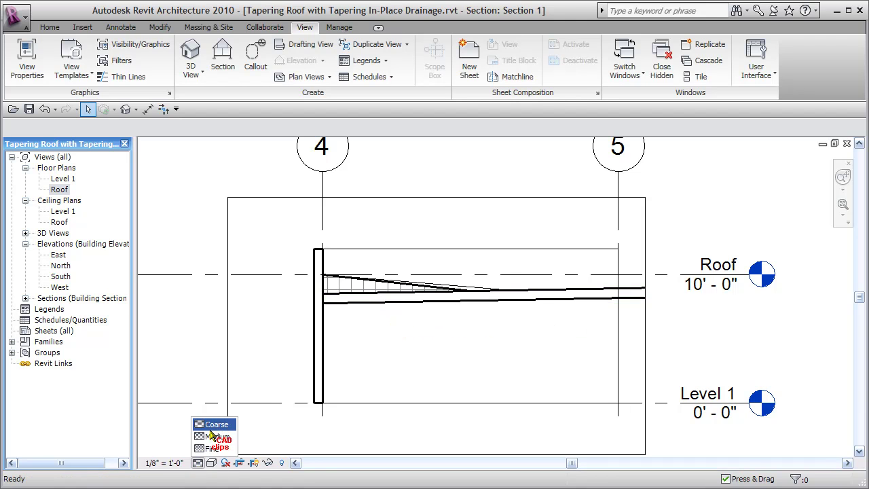
click(216, 448)
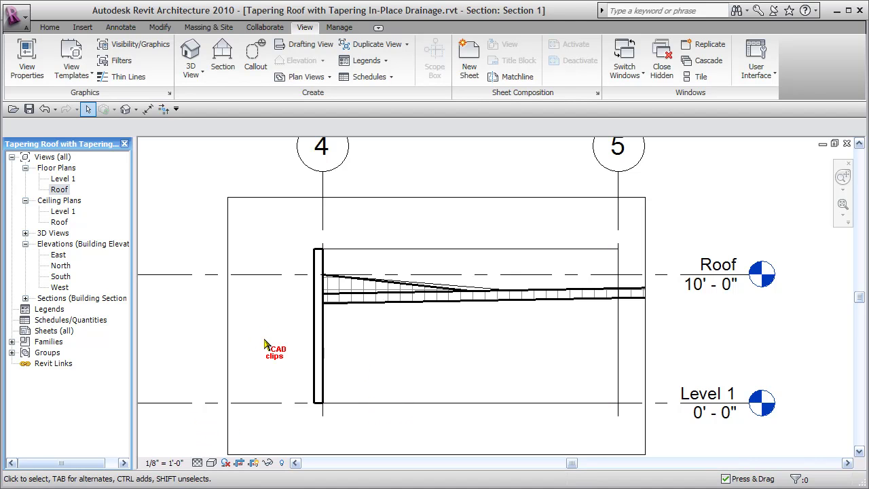
- Join the tapering roof piece to the main roof with Join Geometry
click(161, 29)
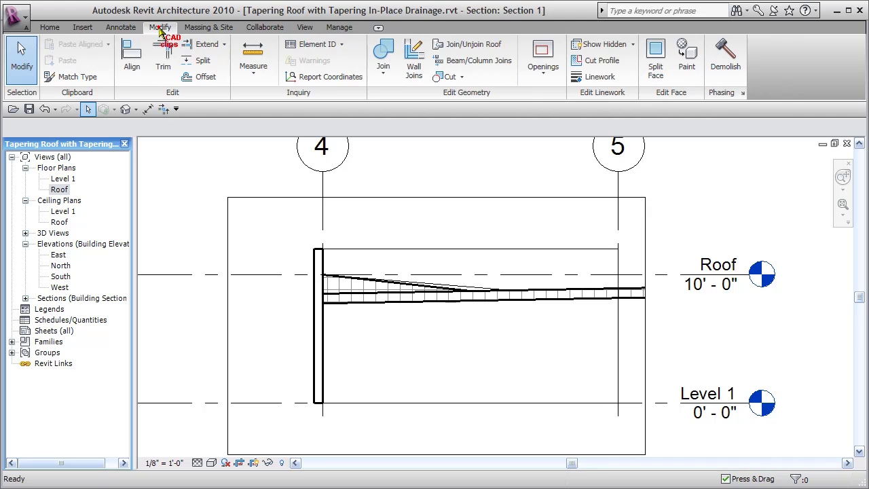
click(384, 74)
click(403, 100)
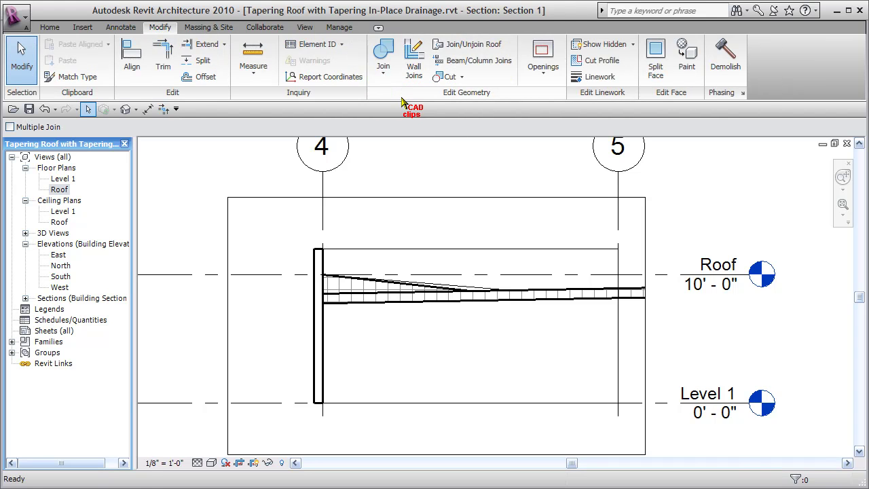
click(373, 278)
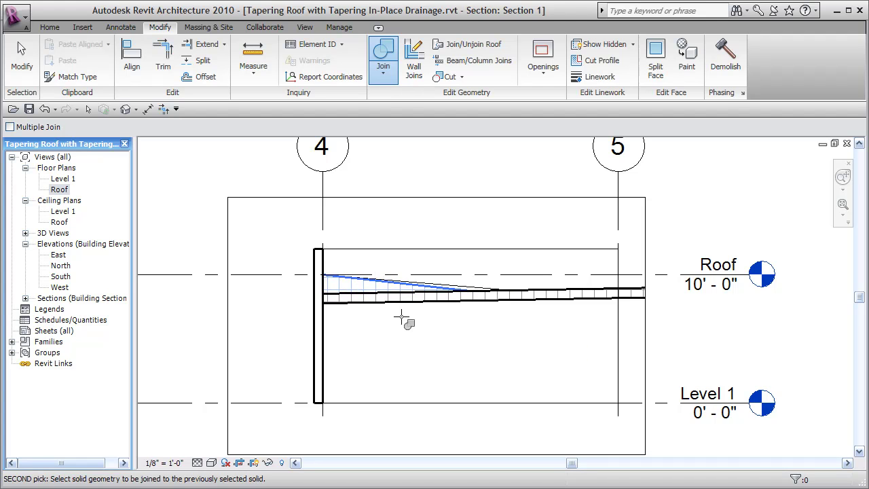
click(400, 303)
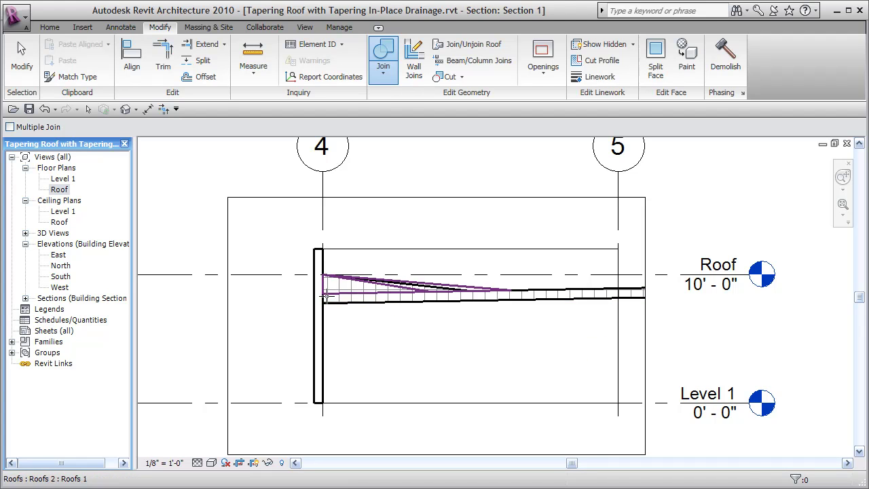
scroll(465, 310, up, 3)
key(Escape)
scroll(460, 359, down, 3)
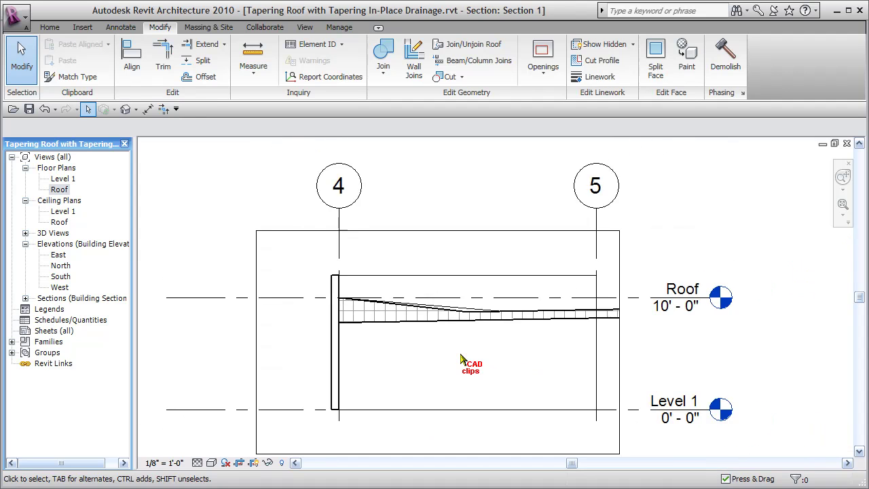
middle_drag(412, 362, 409, 363)
- Label the roof top in Section 1 with spot elevations 10'-0", 8'-9 13/32" and 8'-10 31/32"
click(120, 27)
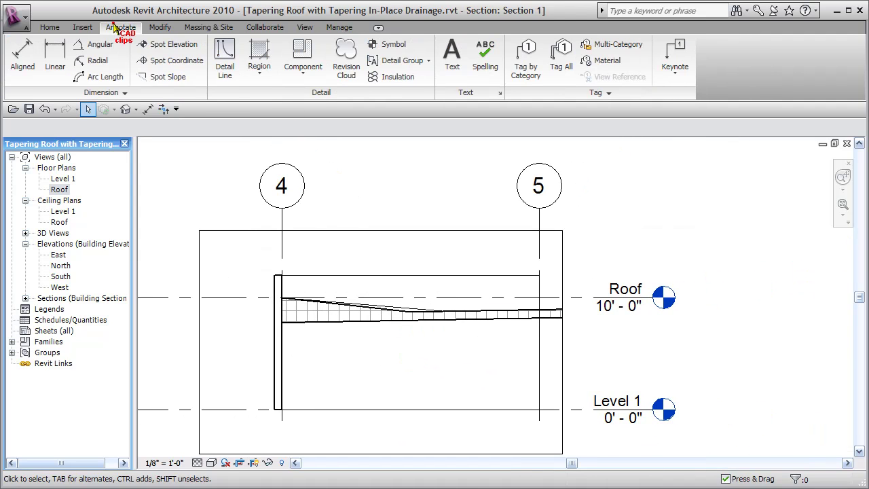
click(163, 45)
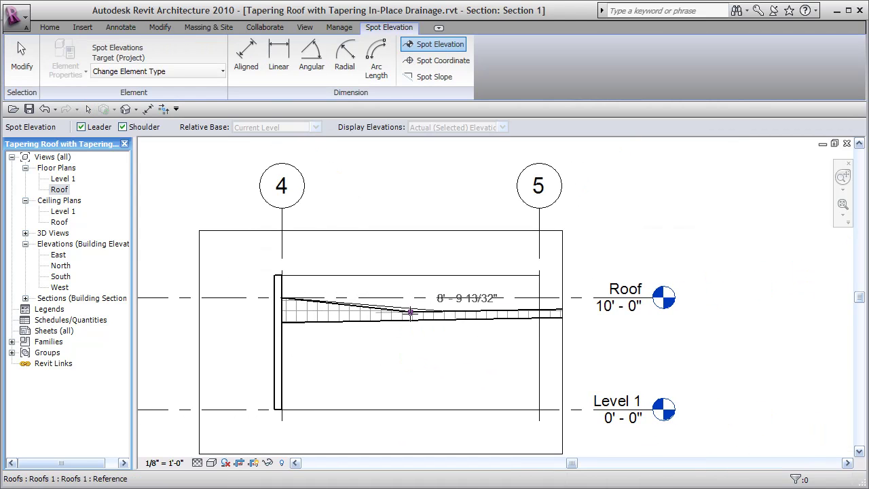
click(446, 311)
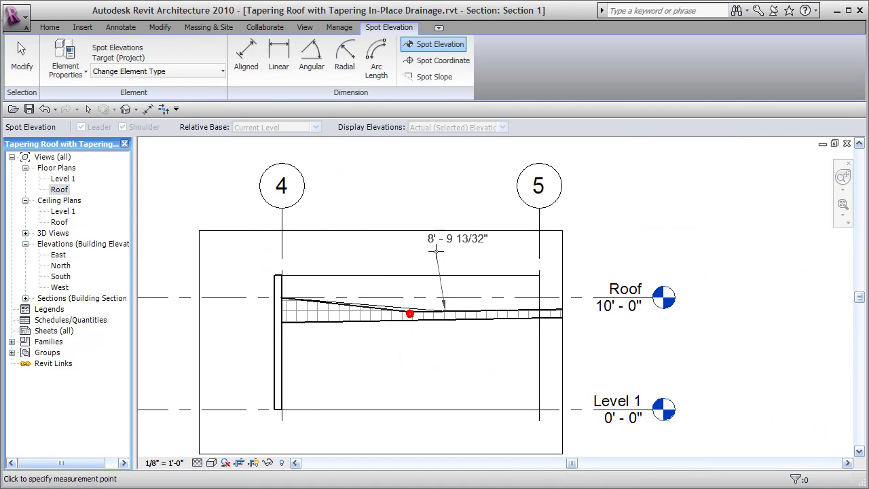
click(282, 297)
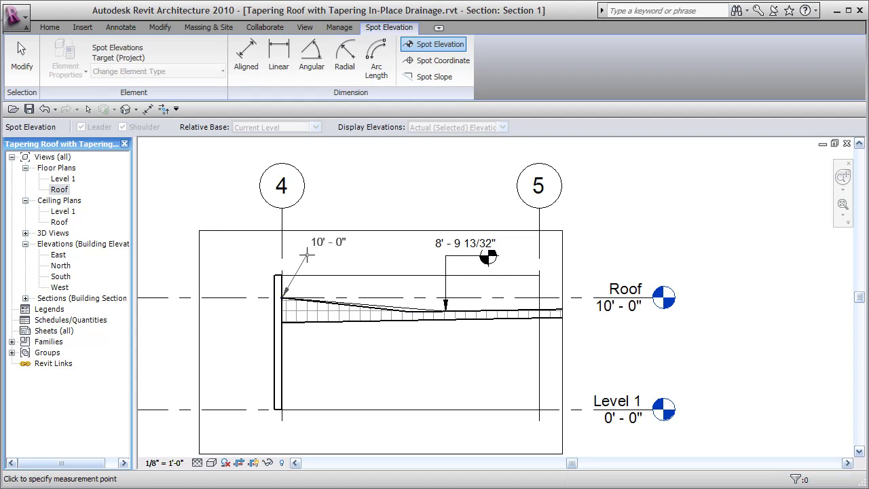
click(346, 254)
click(526, 311)
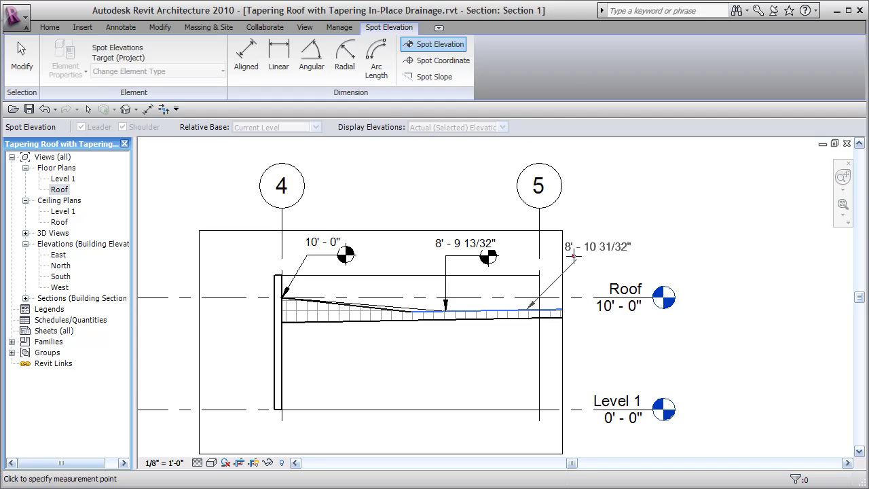
click(631, 260)
key(Escape)
key(Escape)
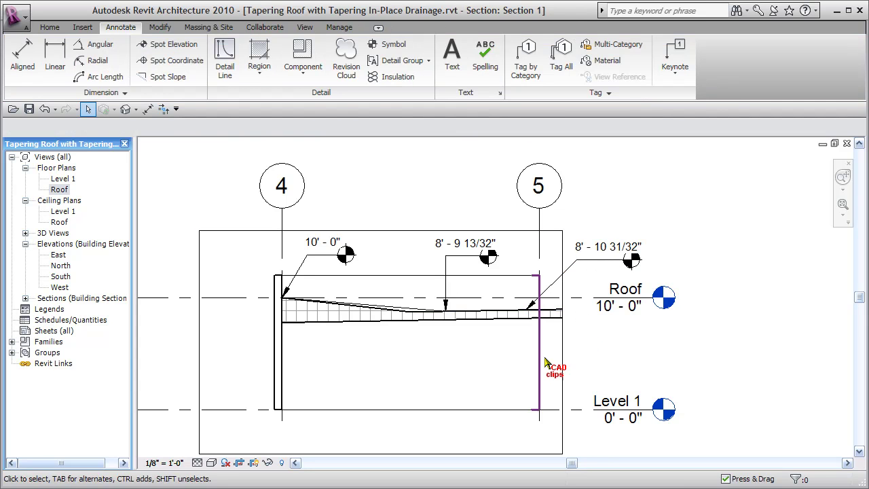
middle_drag(545, 360, 561, 330)
scroll(561, 330, down, 1)
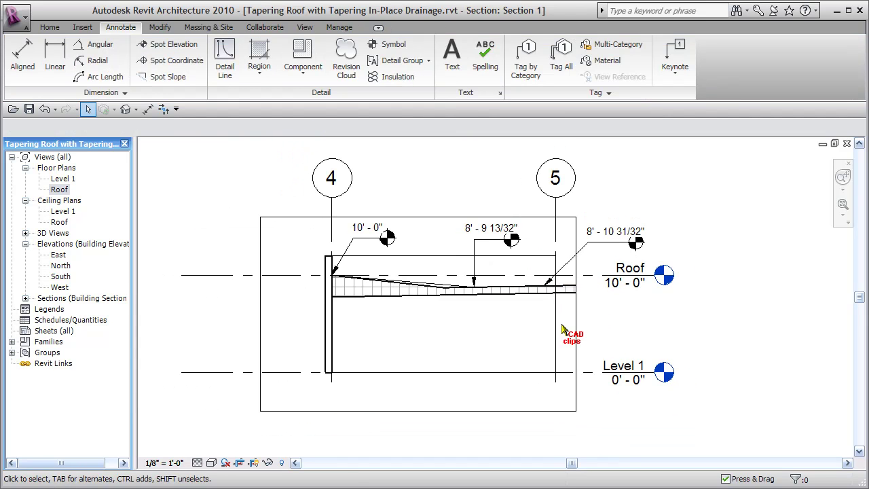
- Tile the open views and frame the section's spot elevations and the 3D view
click(304, 27)
click(699, 77)
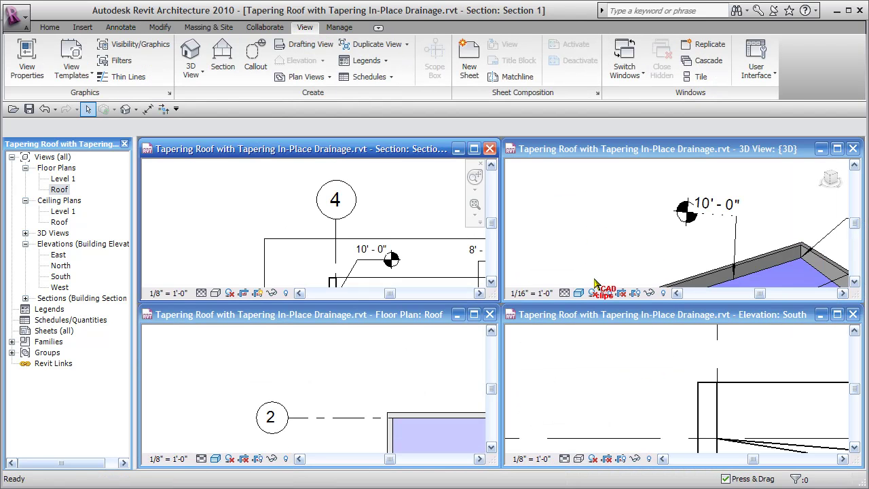
middle_drag(428, 235, 330, 188)
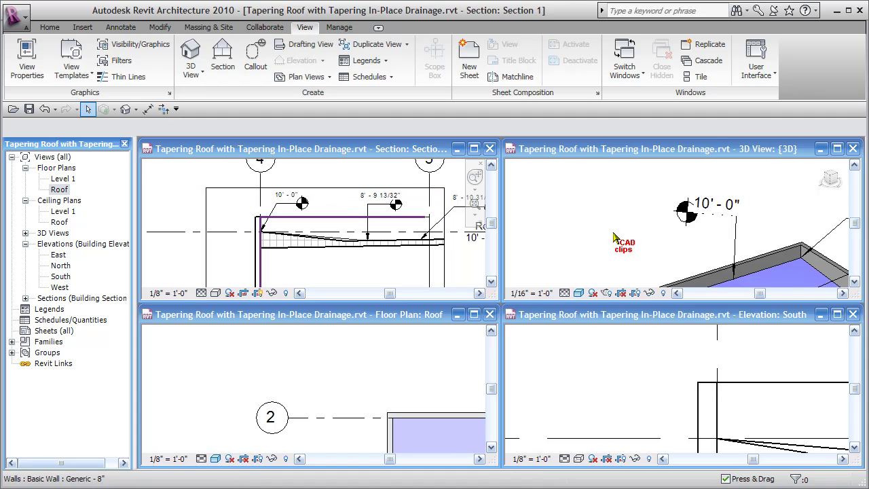
click(551, 207)
scroll(551, 207, down, 3)
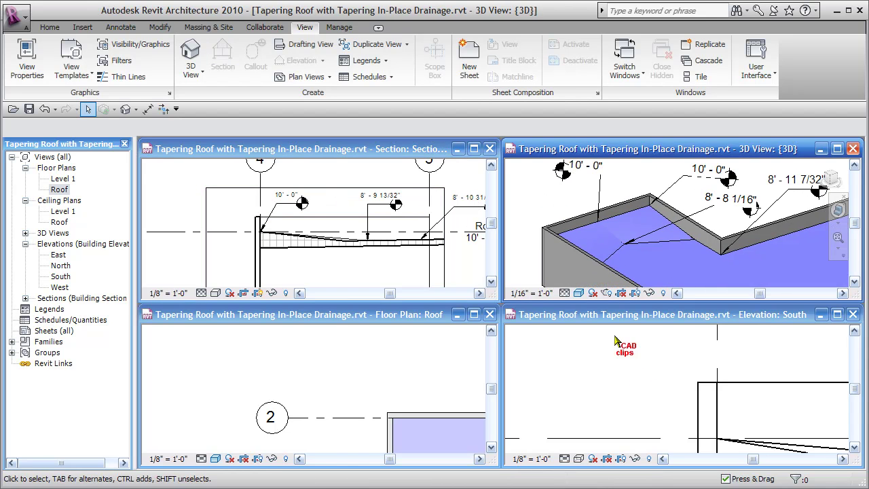
- Pan and zoom the South elevation to bring the roof into view
click(621, 372)
scroll(645, 382, down, 5)
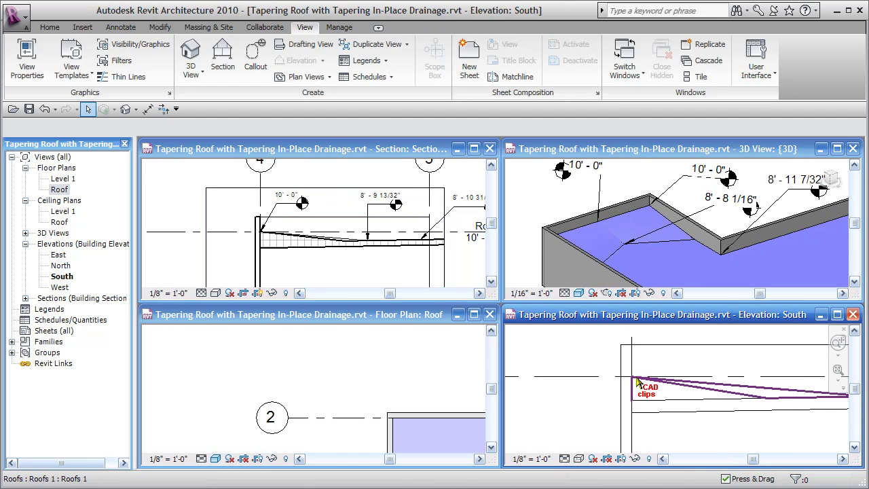
middle_drag(659, 388, 560, 390)
scroll(561, 390, down, 1)
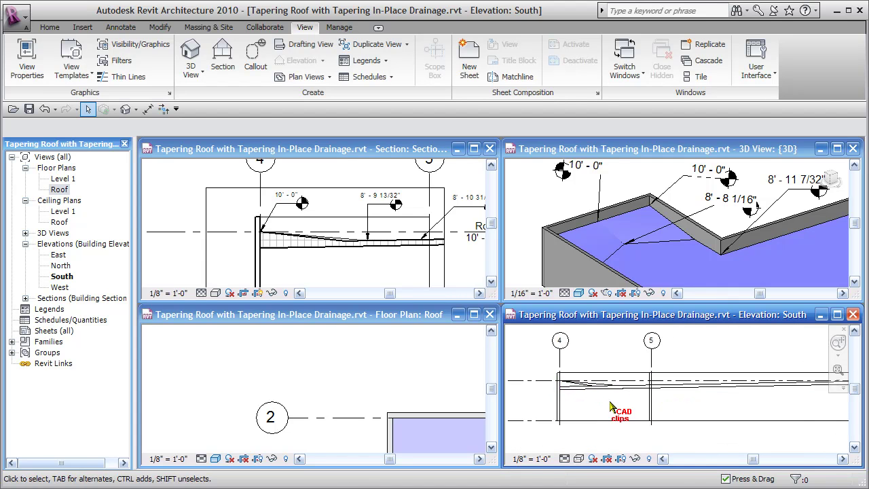
scroll(591, 407, up, 1)
middle_drag(641, 411, 640, 410)
- Frame grid 2 in the Roof floor plan and shift the section so all spot elevations show
click(402, 399)
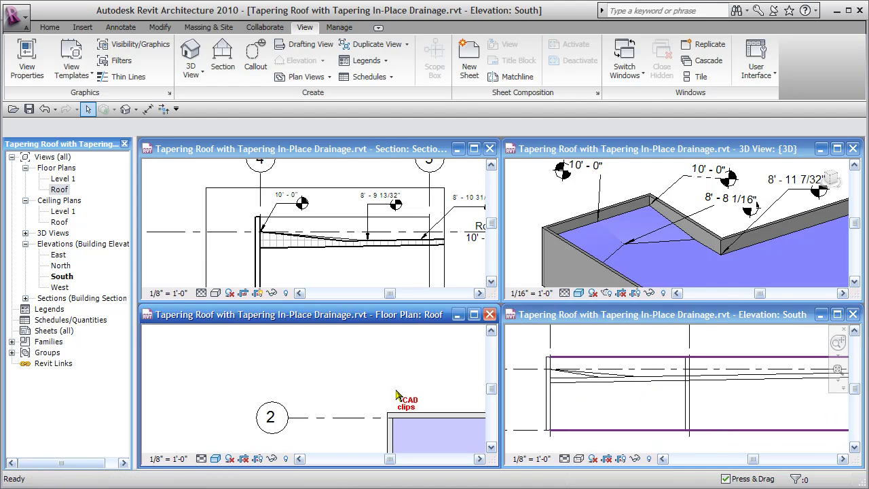
scroll(339, 382, down, 3)
scroll(322, 375, down, 1)
middle_drag(345, 394, 361, 414)
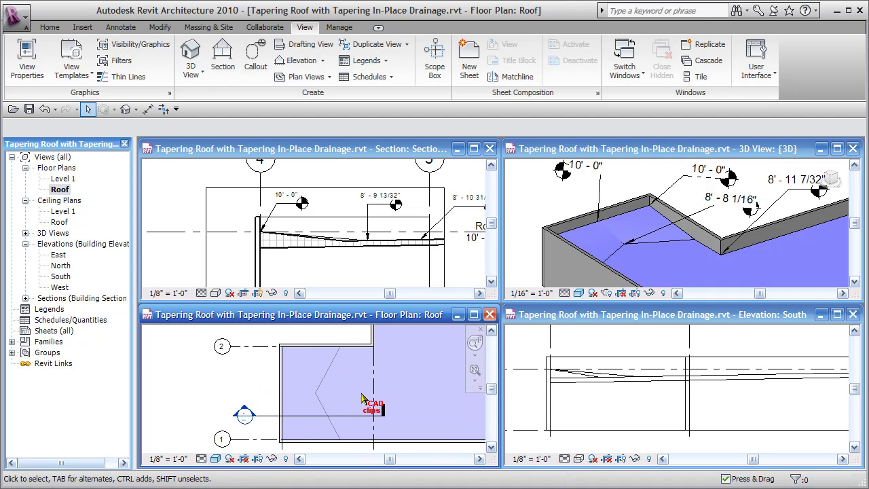
middle_drag(422, 268, 372, 268)
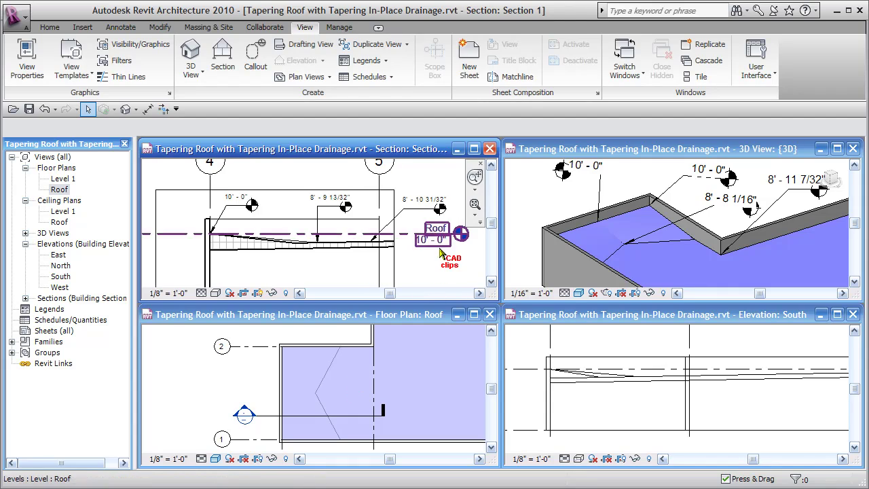